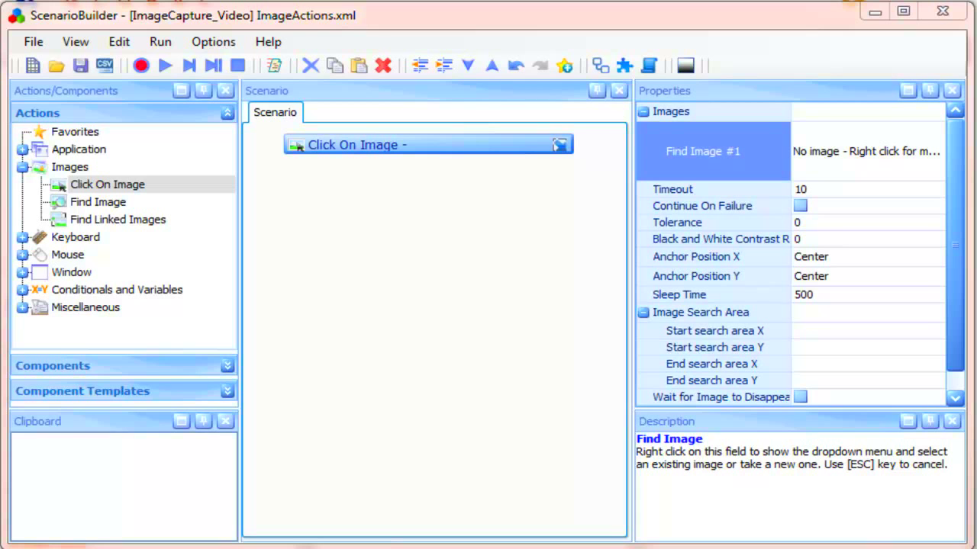
Step: Capture the AppLoader menu entry as Find Image #1, naming it apploadericon
right_click(850, 157)
left_click(857, 168)
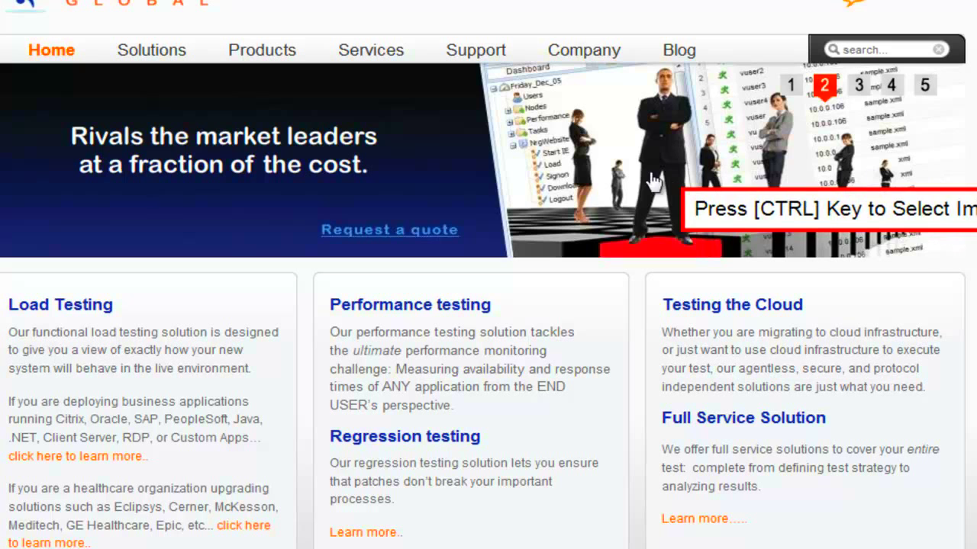
mouse_move(274, 57)
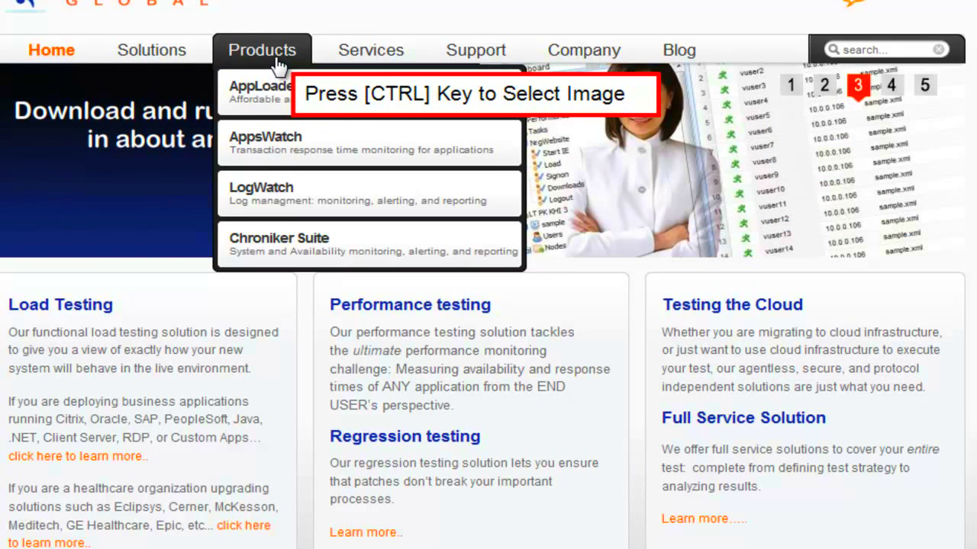
key("ctrl")
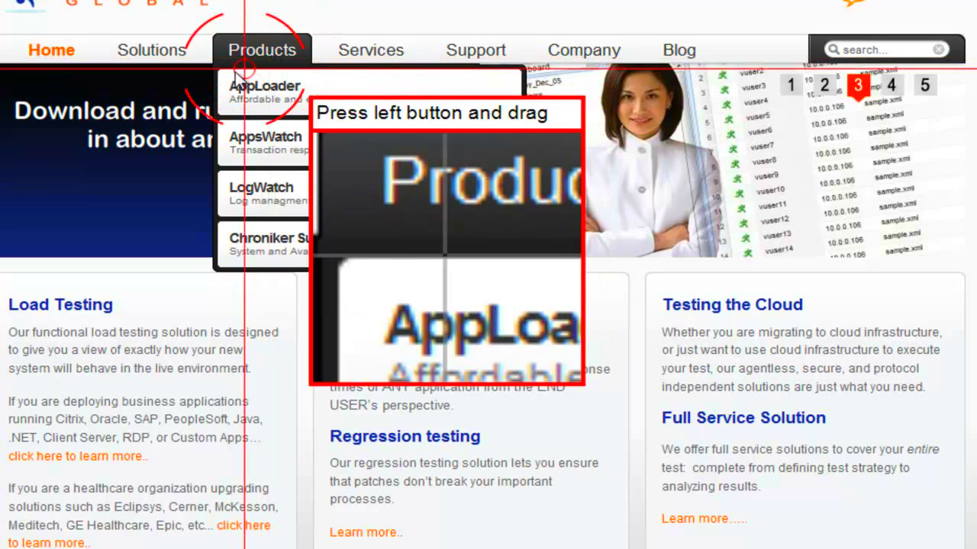
left_click_drag(228, 77, 302, 96)
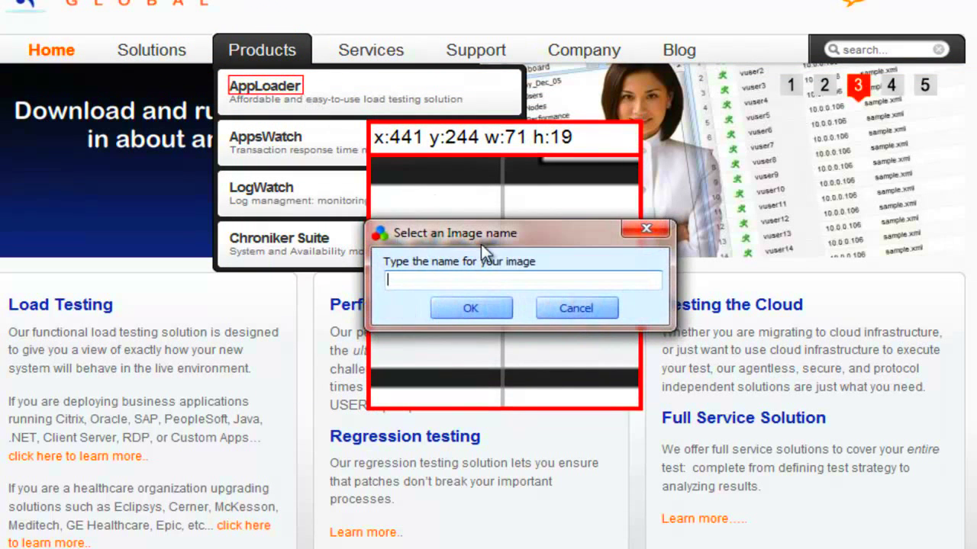
type("apploadericon")
key("Return")
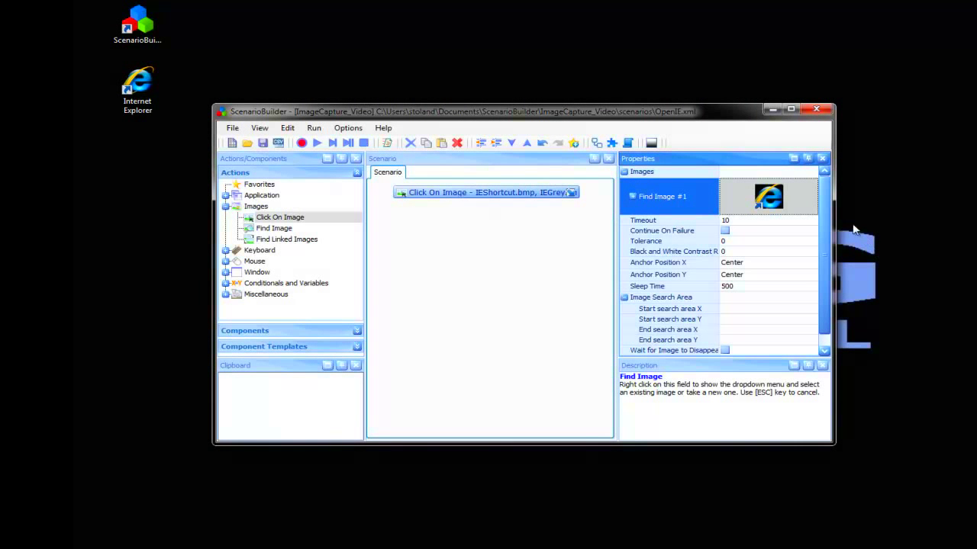
Step: Add Find Image #2 and capture the desktop Internet Explorer icon as IEGray
left_click(814, 175)
left_click(814, 175)
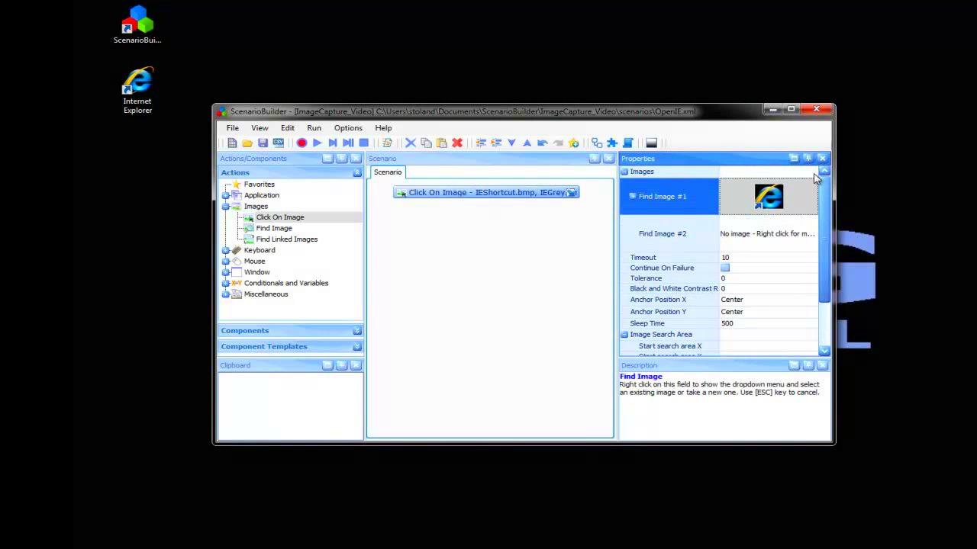
right_click(775, 237)
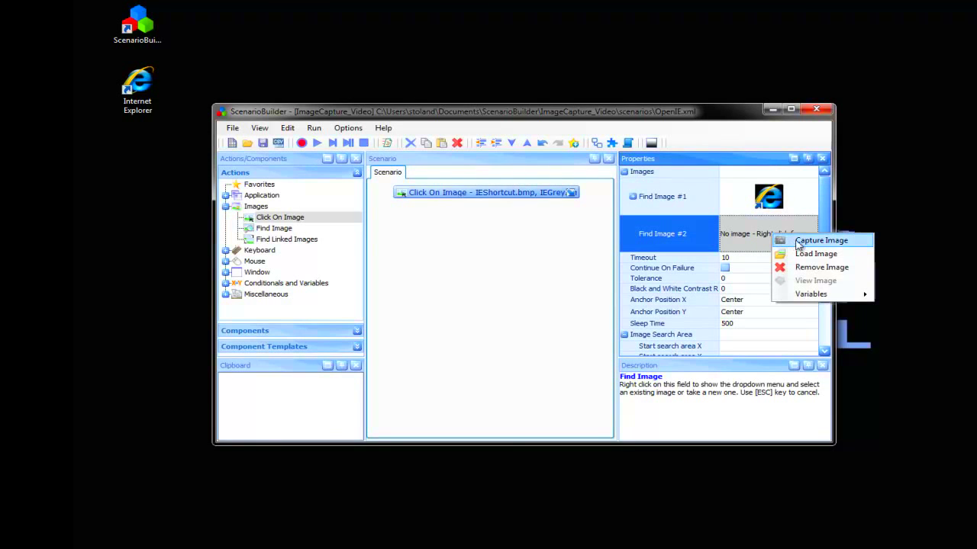
left_click(808, 241)
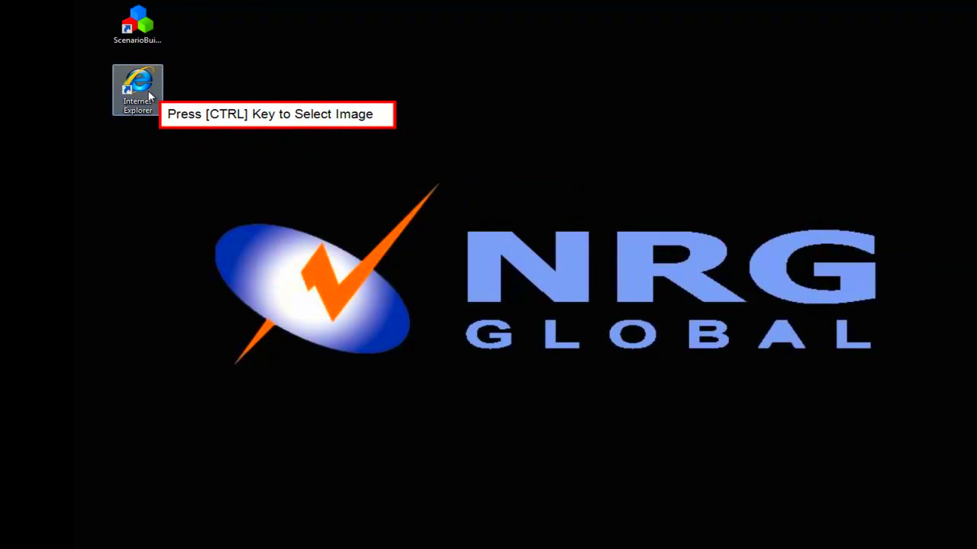
key("ctrl")
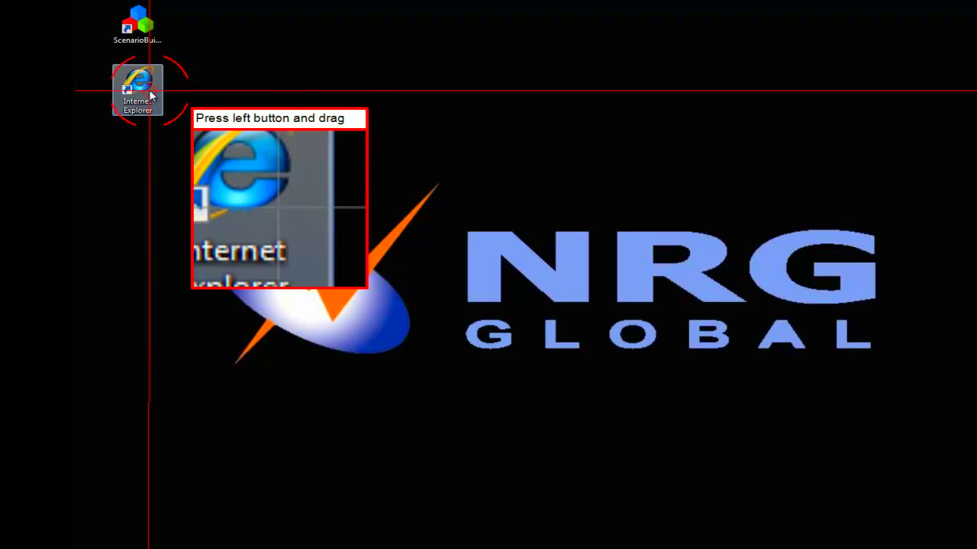
left_click_drag(124, 67, 155, 94)
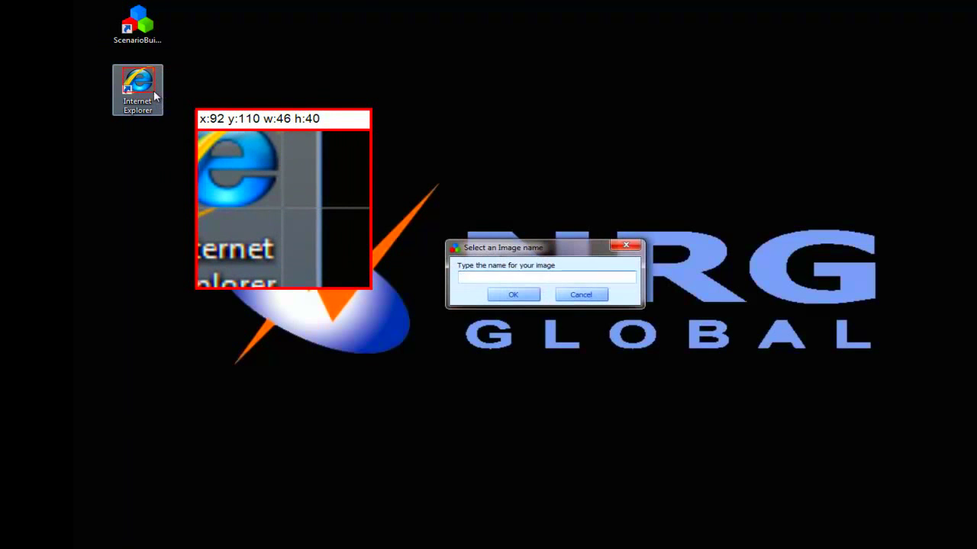
type("IEGray")
key("Return")
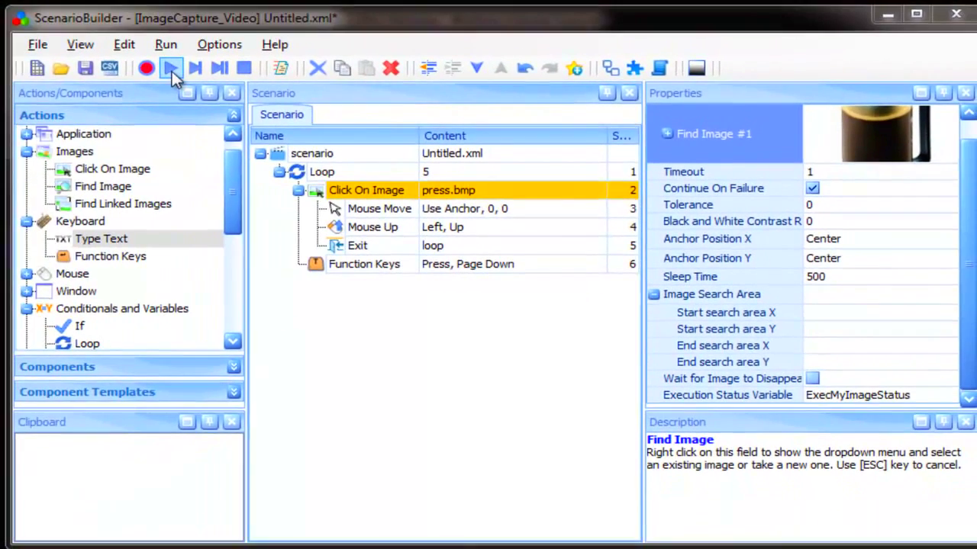
Step: Play the looping scenario, paging the Amazon coffee listings down twice
left_click(171, 69)
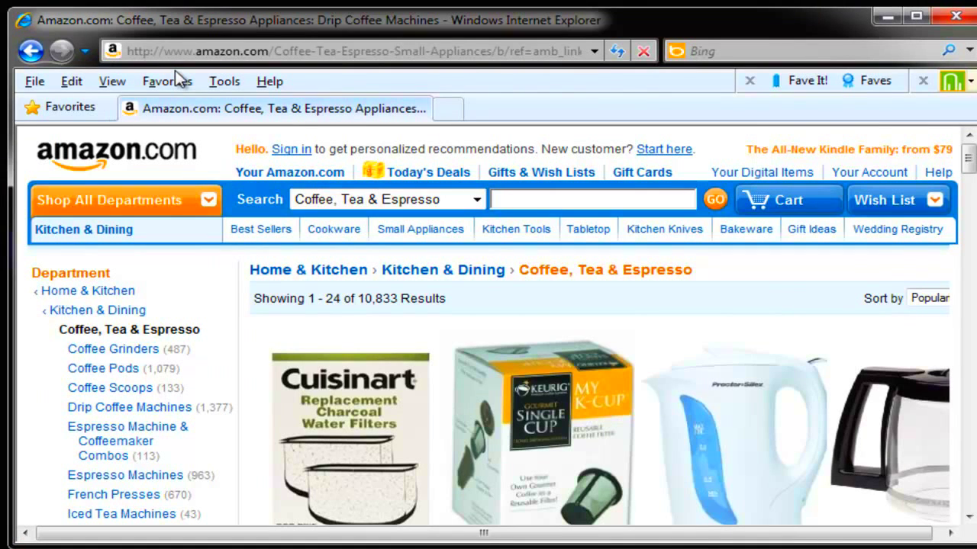
key("Page_Down")
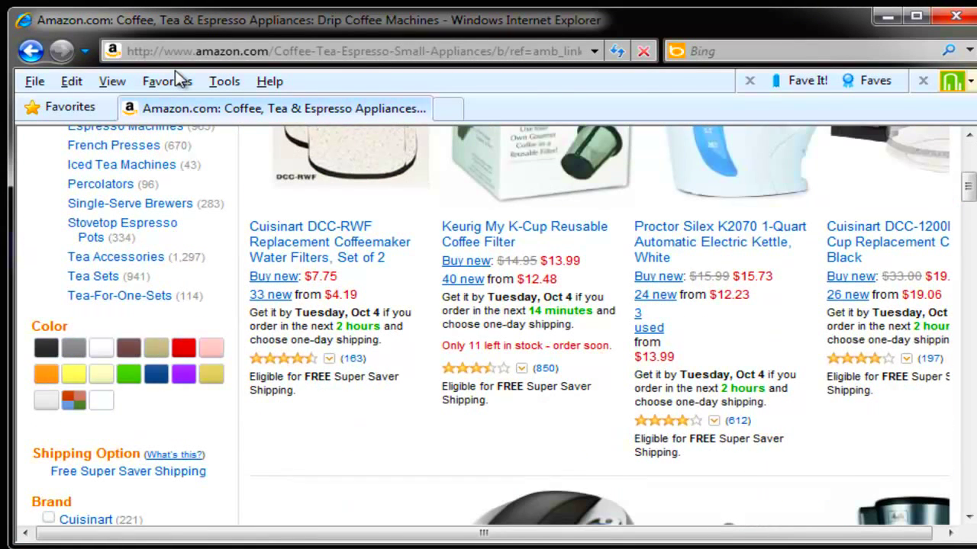
key("Page_Down")
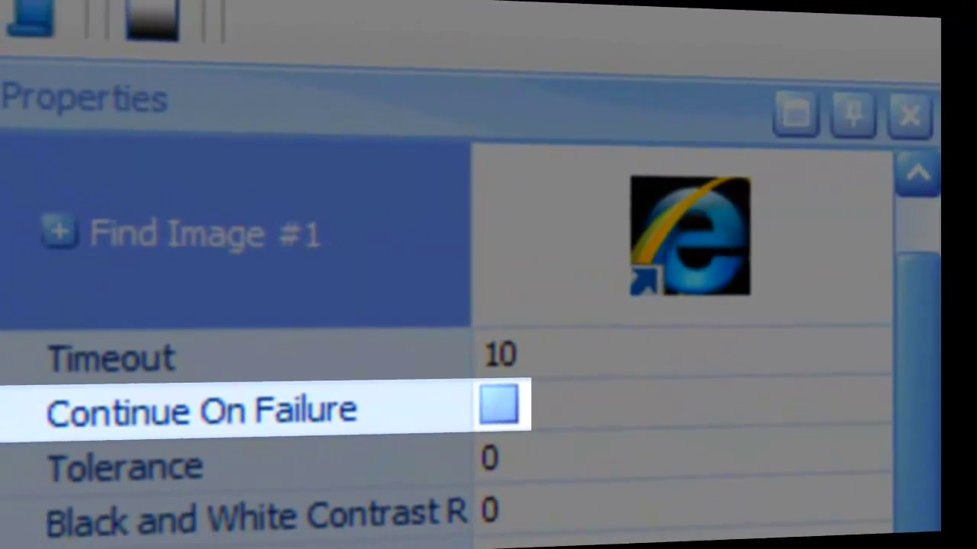
Step: Select the Tolerance setting in the step properties
left_click(313, 534)
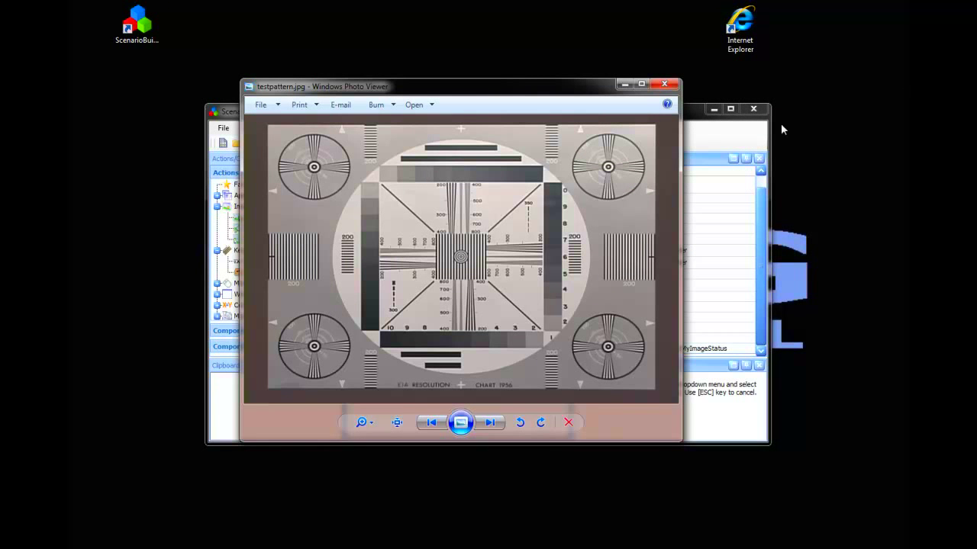
Step: Add a third Click On Image step capturing the test pattern's central target as TestPattern.bmp
left_click(747, 134)
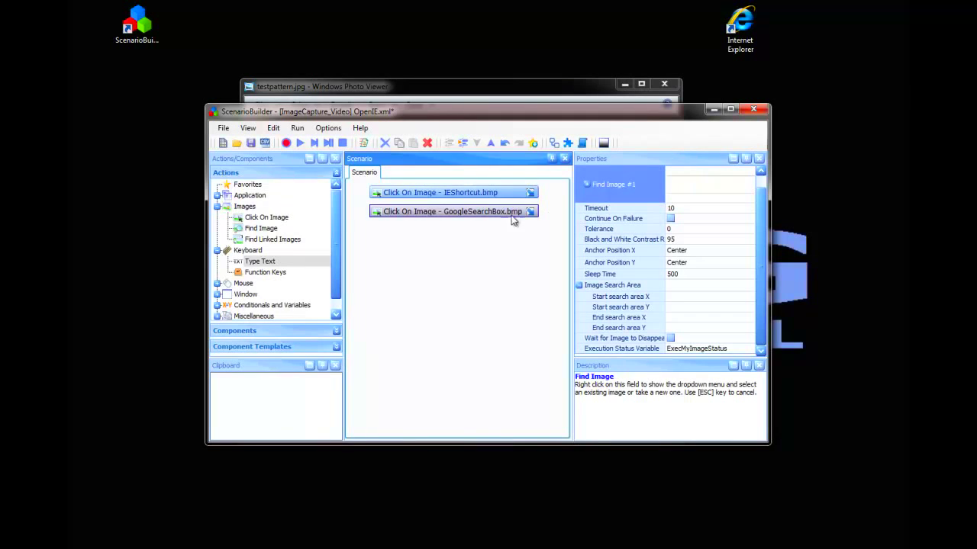
double_click(261, 221)
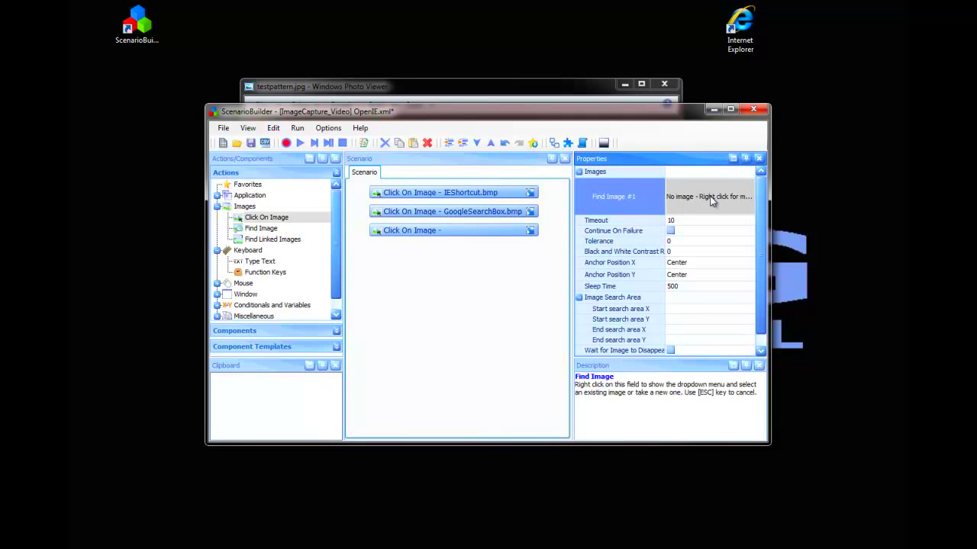
right_click(713, 199)
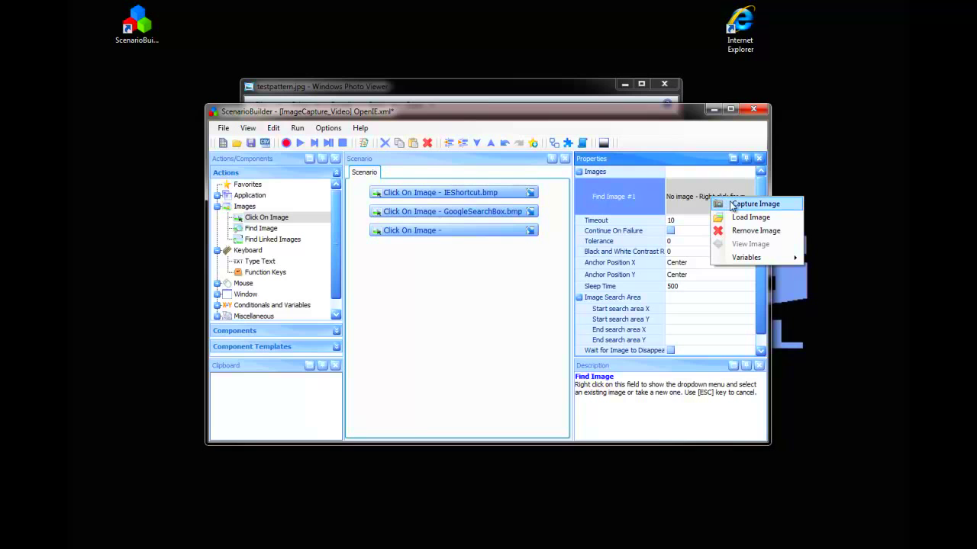
left_click(732, 203)
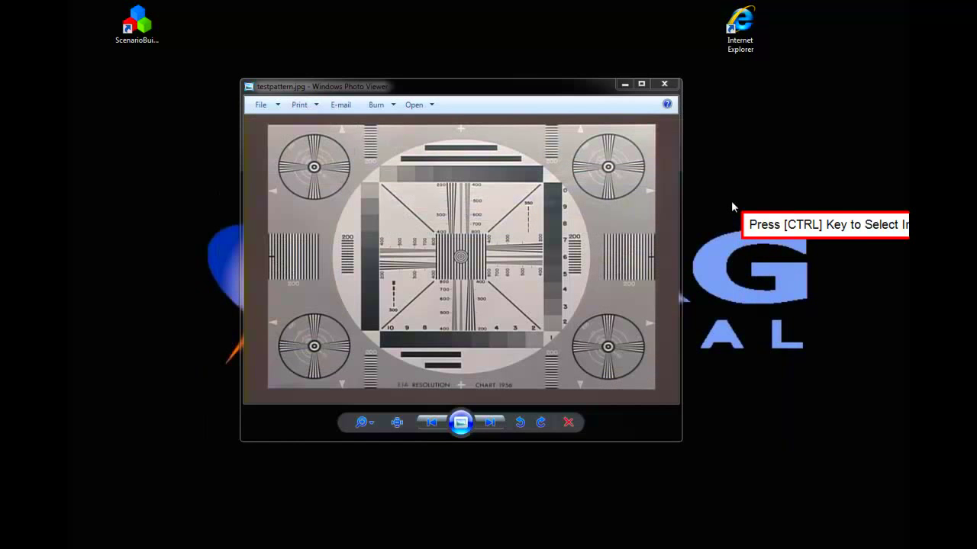
key("ctrl")
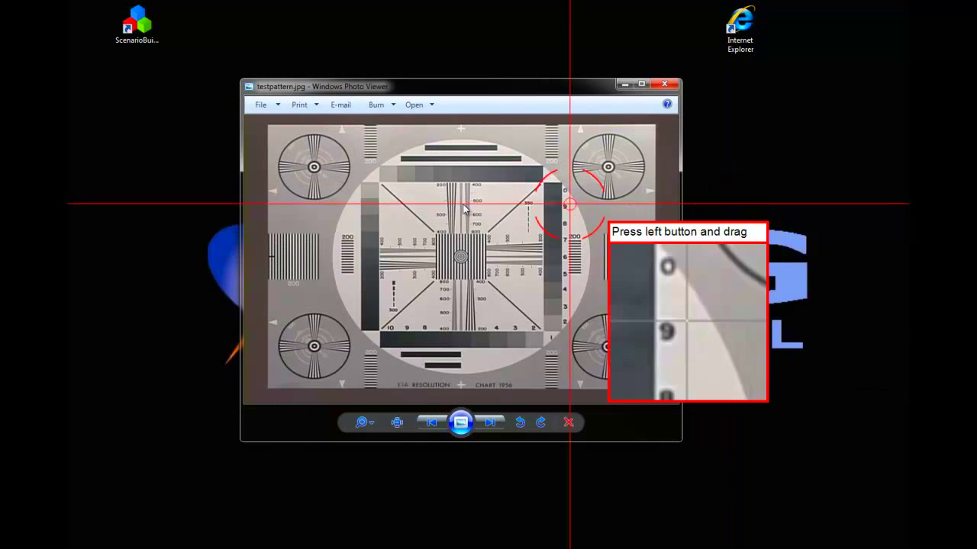
left_click_drag(379, 181, 544, 332)
type("TestPattern.bmp")
key("Return")
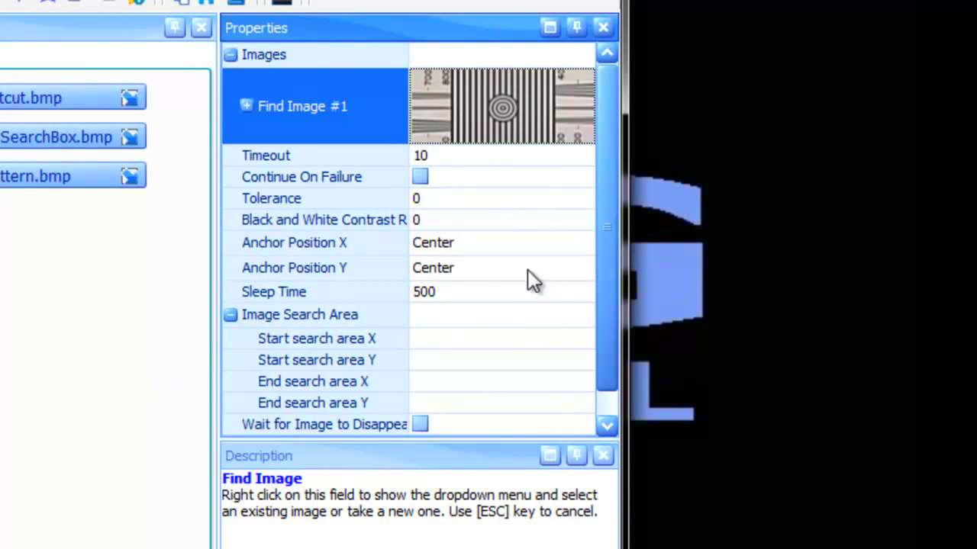
Step: Anchor the TestPattern.bmp click at the image's top-right corner
left_click(582, 246)
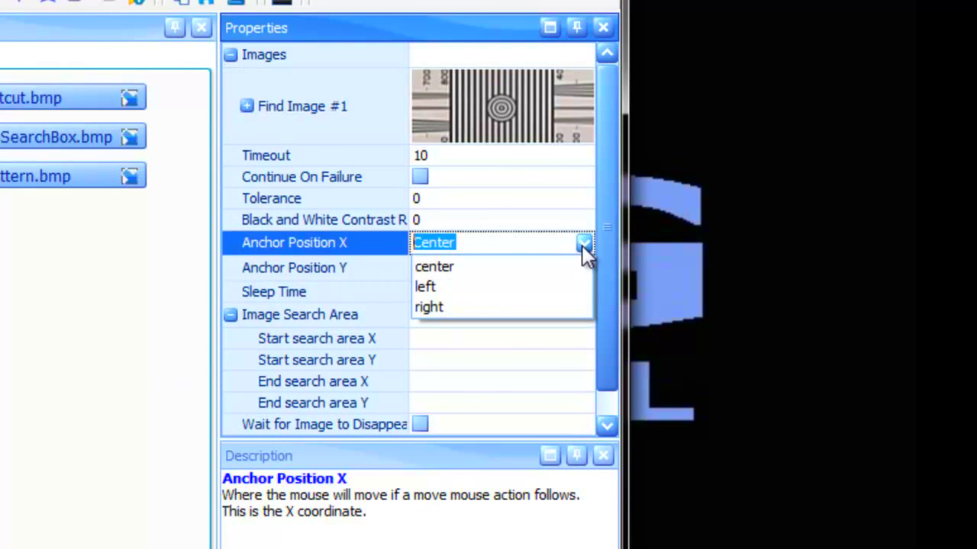
left_click(486, 288)
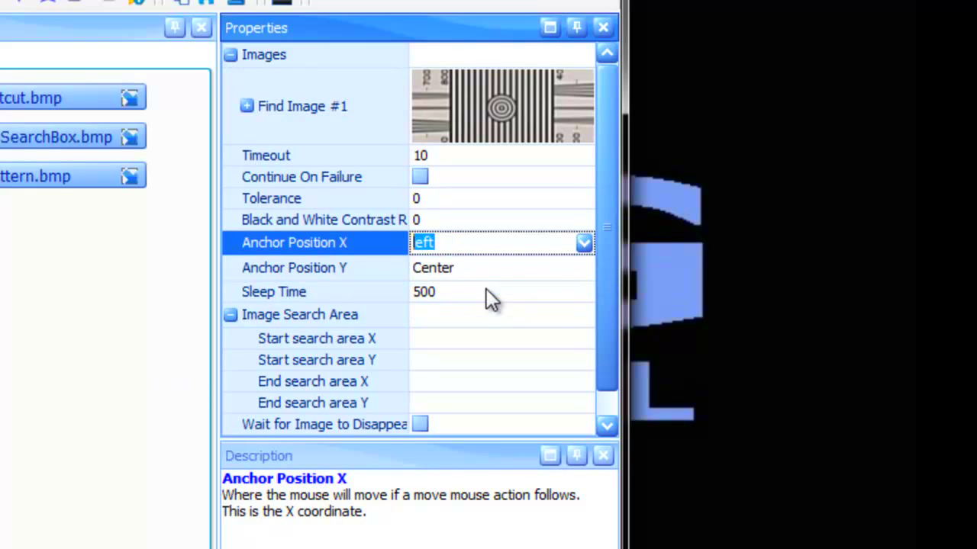
left_click(583, 270)
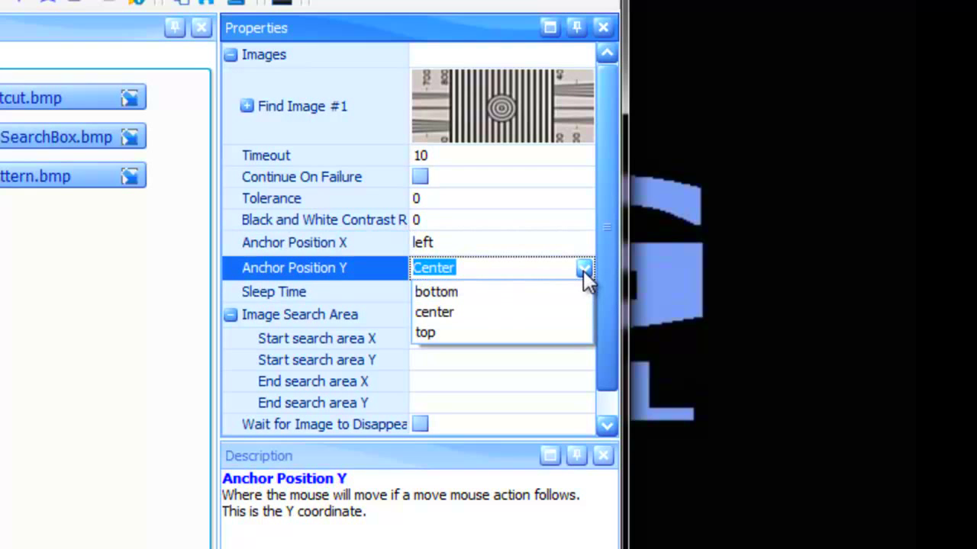
left_click(505, 332)
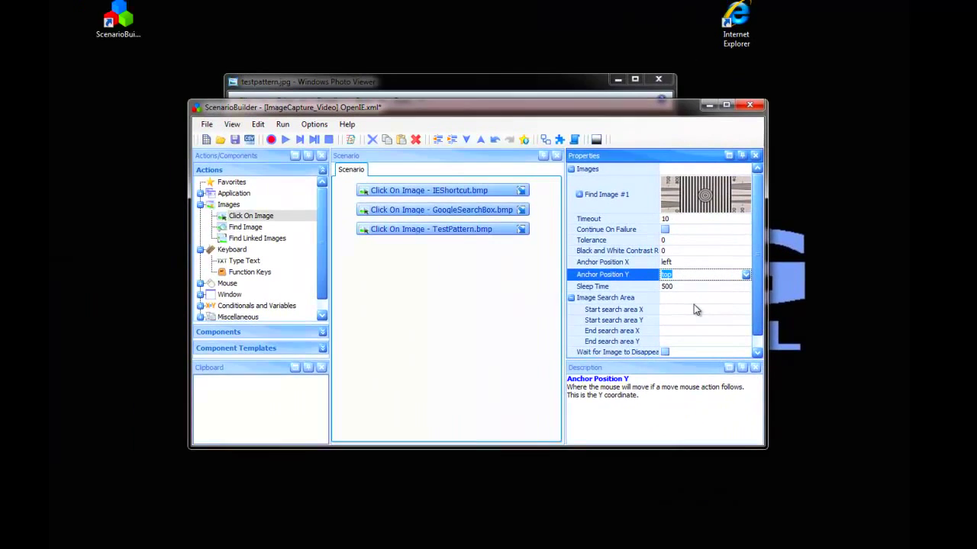
Step: Trial-play only the TestPattern step
right_click(451, 232)
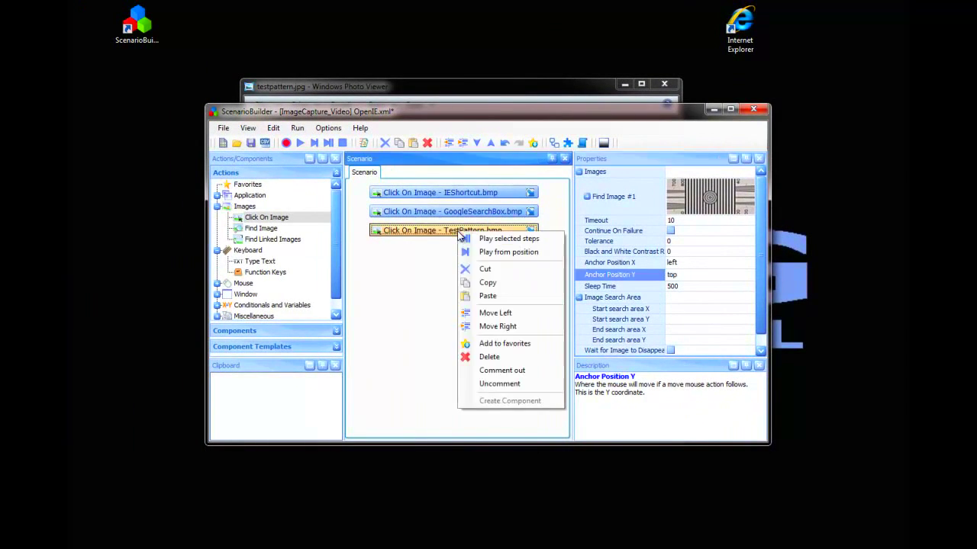
left_click(548, 245)
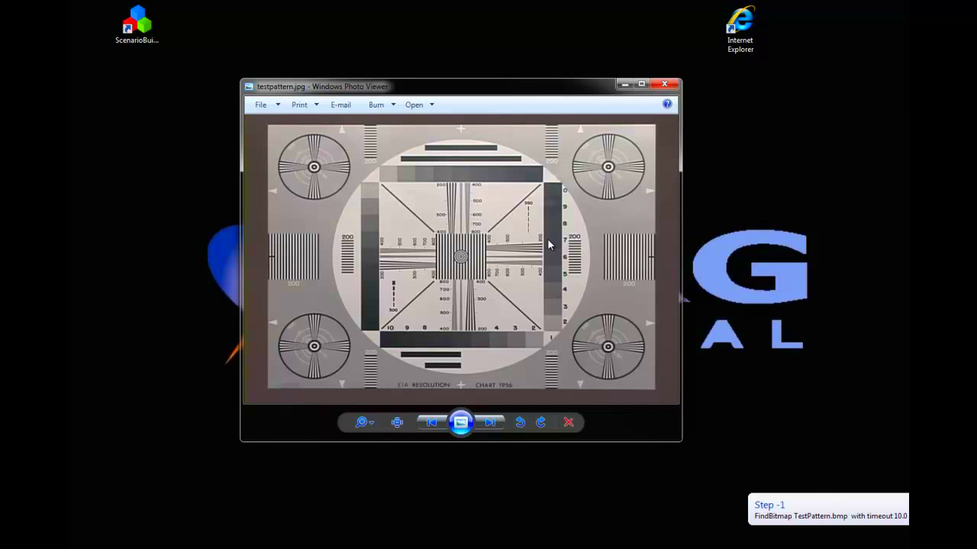
left_click(378, 180)
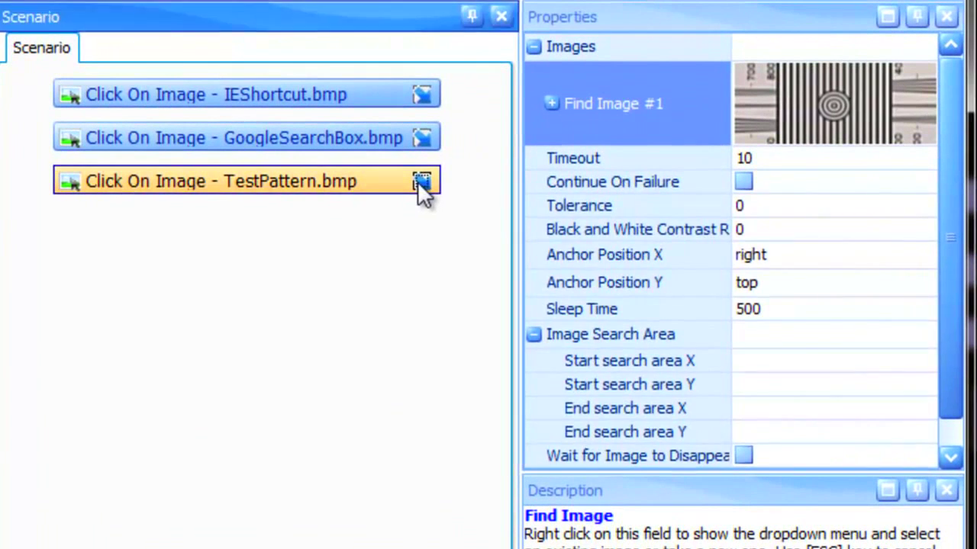
Step: Pick the Mouse Move target on the test chart (offset -72, 215) and play the TestPattern step
left_click(432, 189)
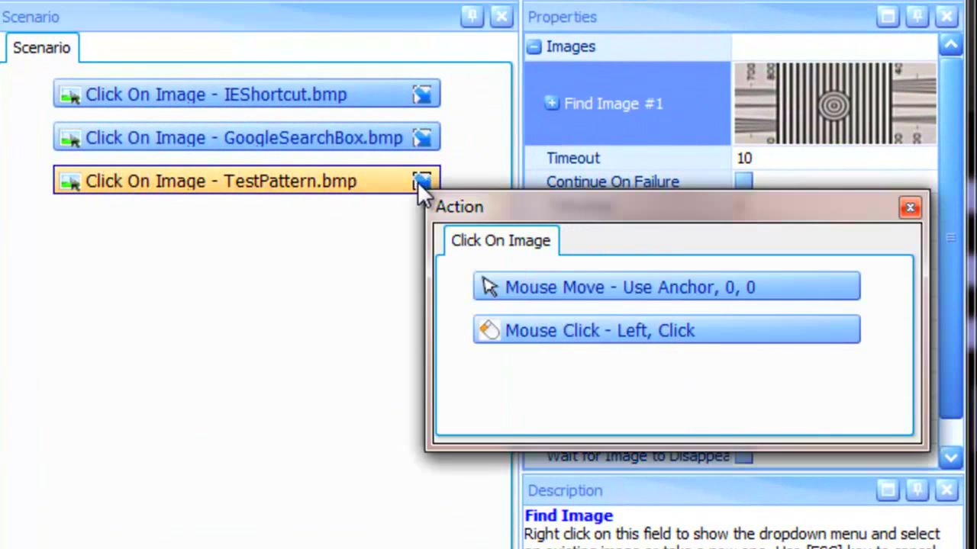
left_click(829, 284)
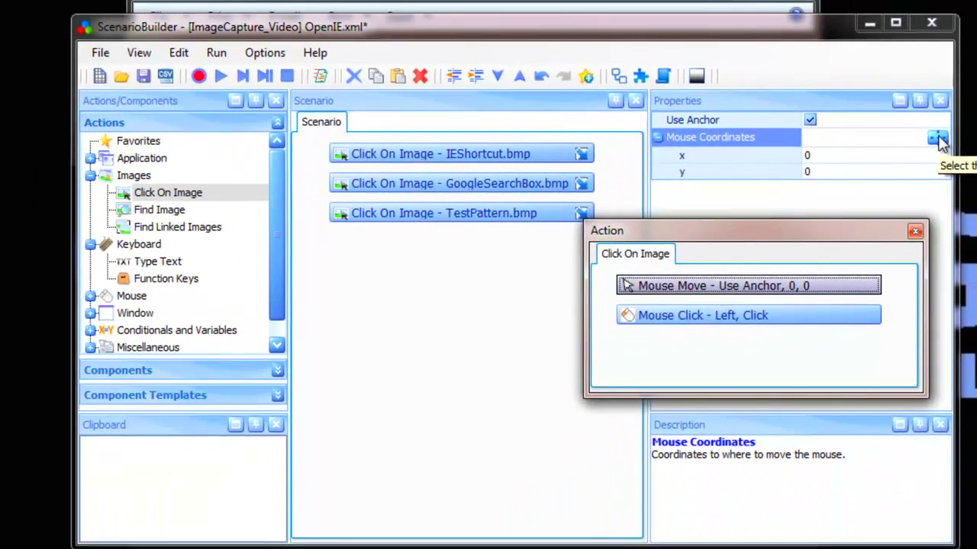
left_click(943, 73)
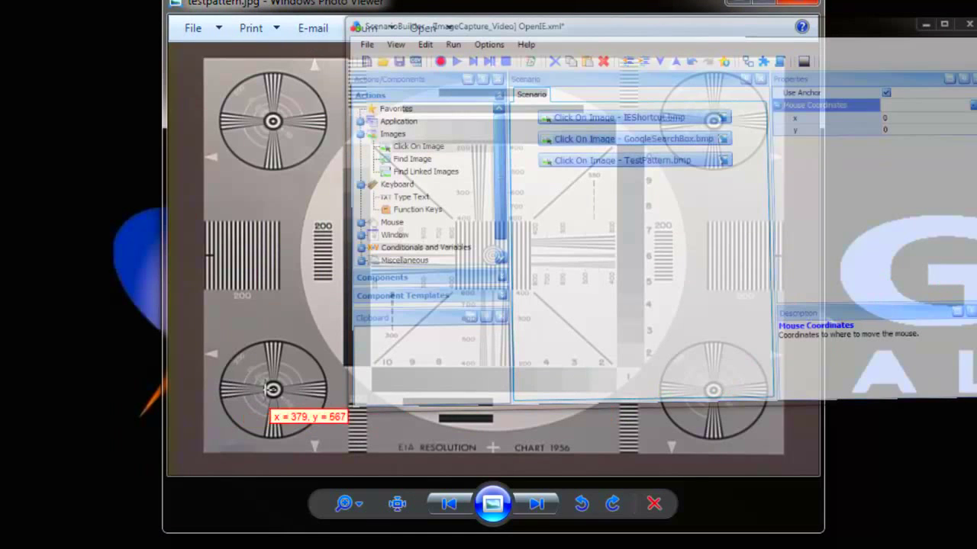
left_click(273, 390)
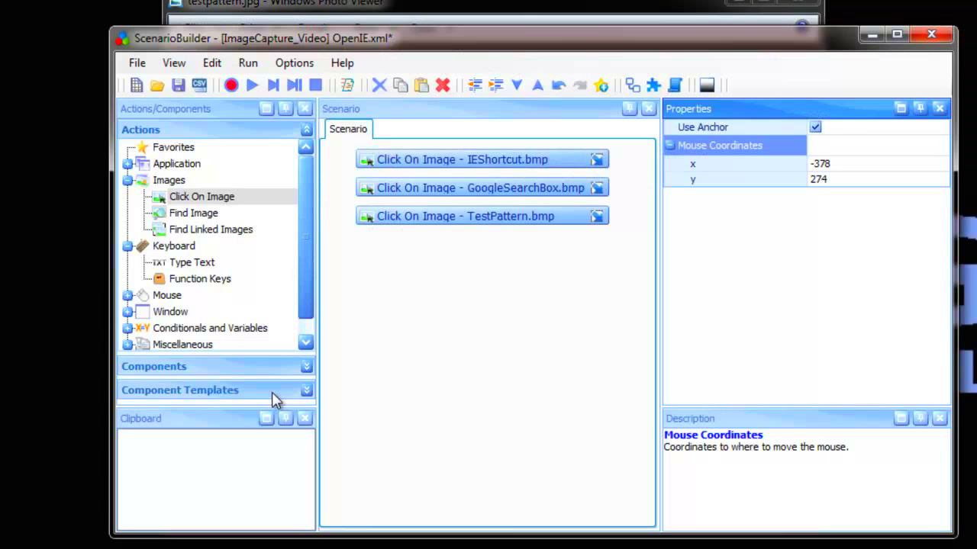
right_click(579, 221)
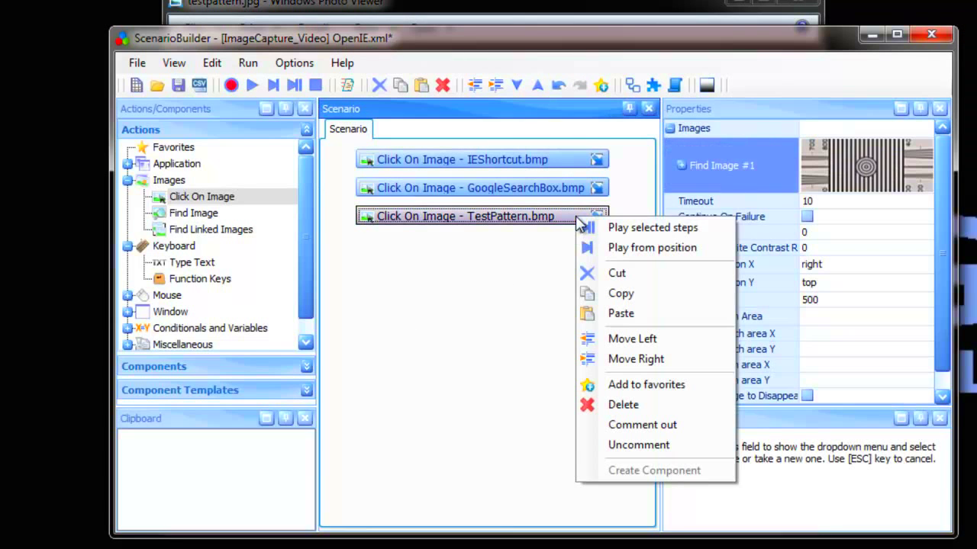
left_click(725, 238)
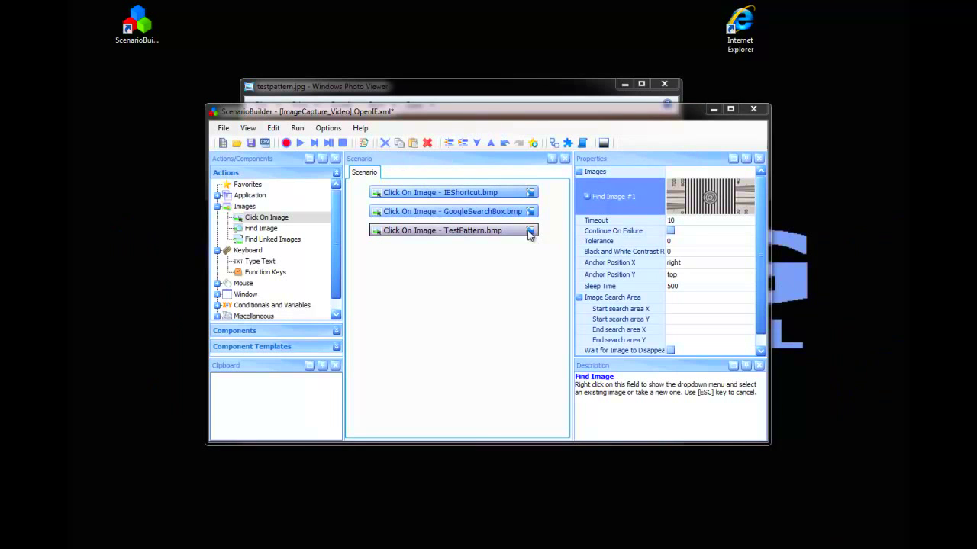
Step: Open the TestPattern step's Mouse Move sub-step, showing offset -72, 215
left_click(529, 231)
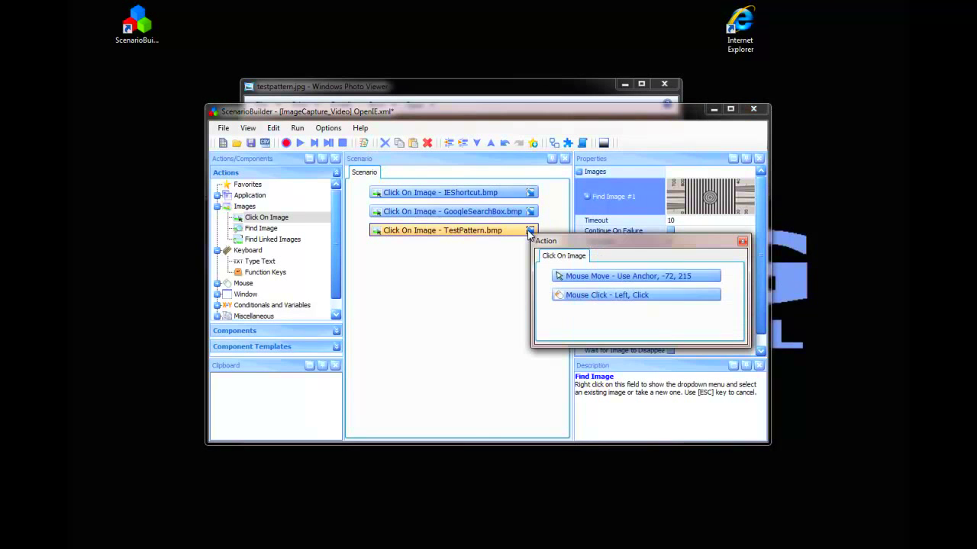
left_click(709, 279)
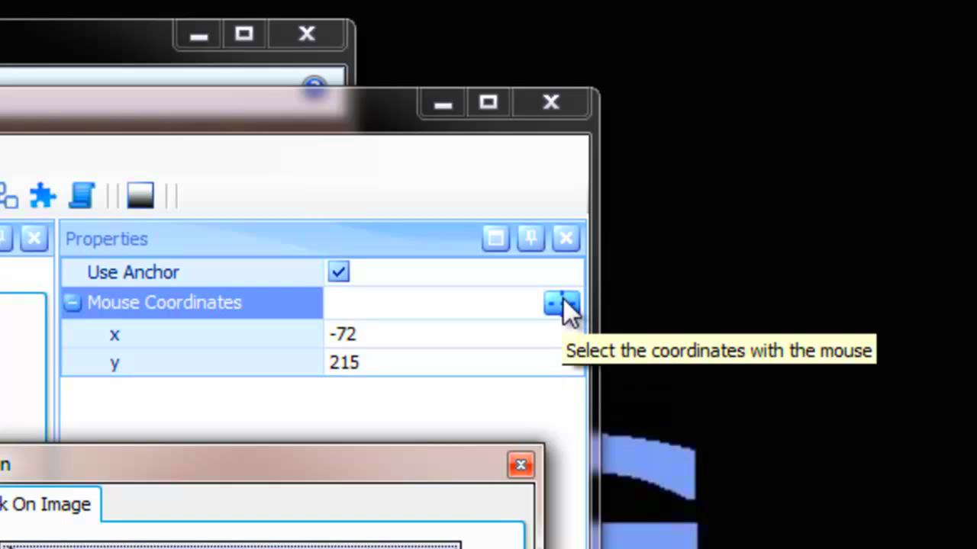
Step: Repick the Mouse Move target at offset 430, 90 and shift the Photo Viewer window left
left_click(563, 303)
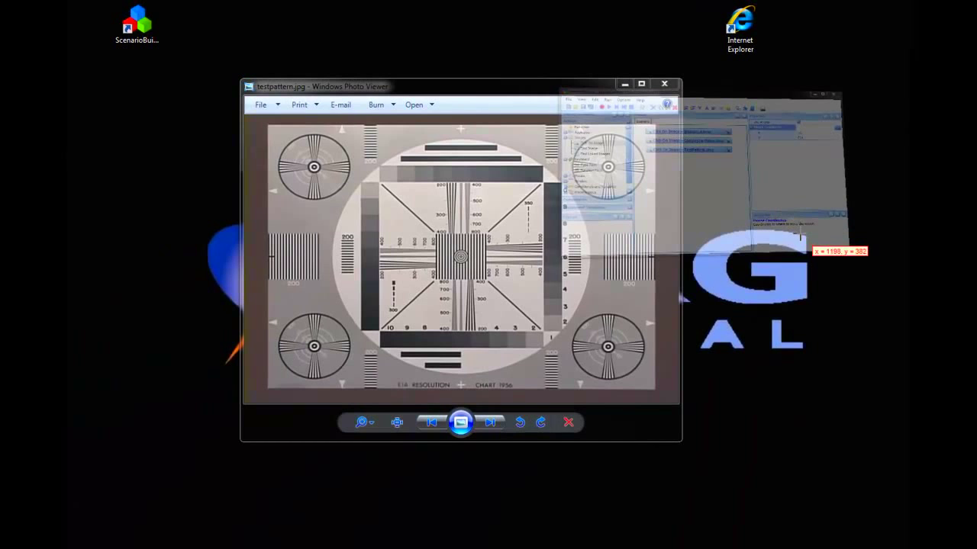
left_click(807, 243)
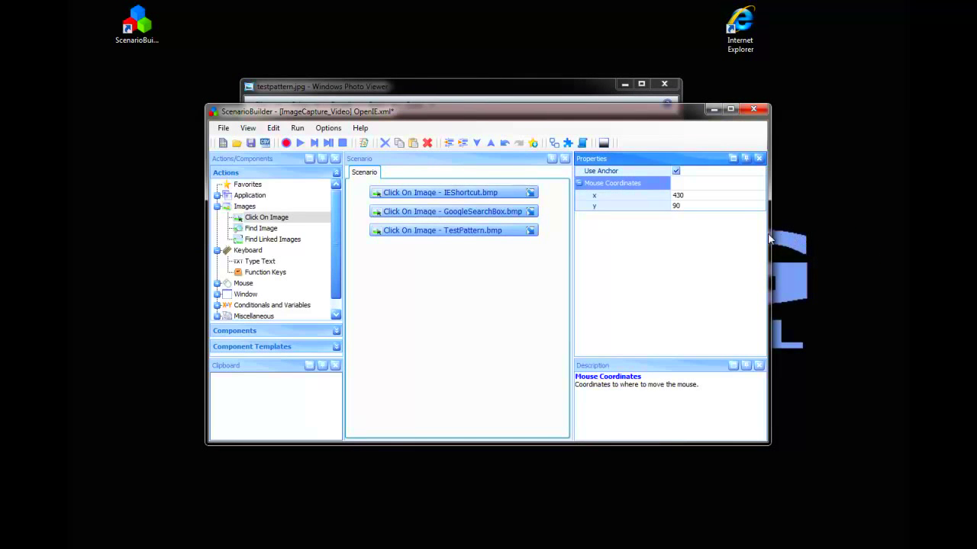
left_click(600, 91)
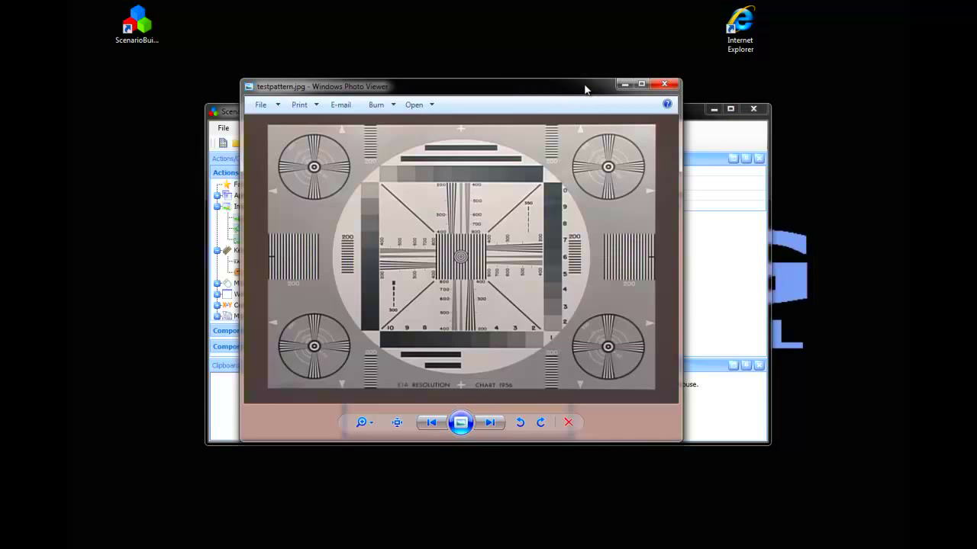
left_click_drag(585, 89, 468, 91)
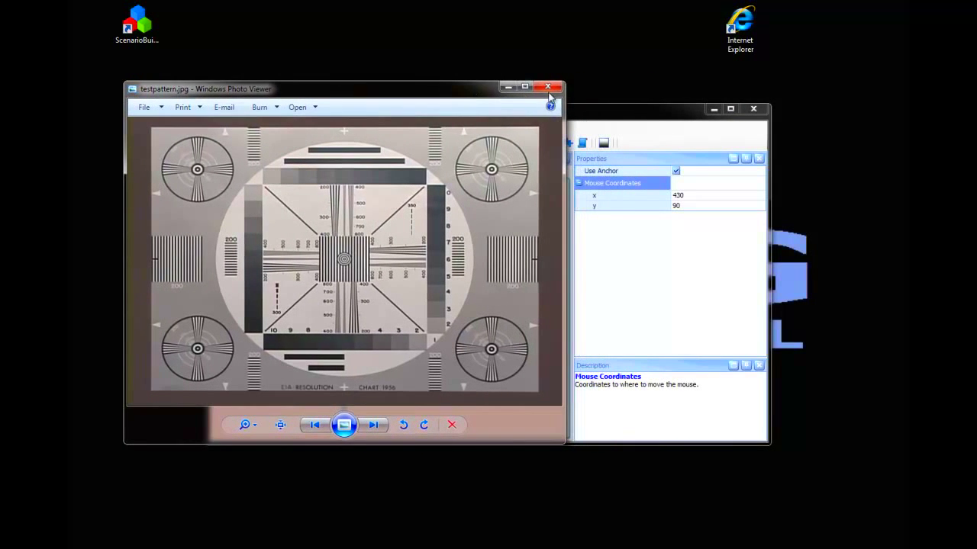
left_click(644, 115)
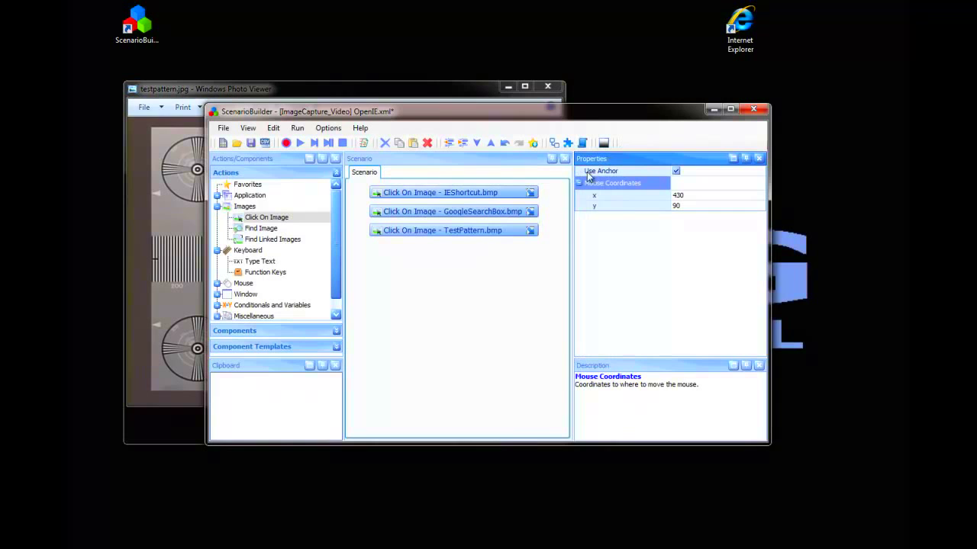
Step: Play the TestPattern step, then turn off Use Anchor for its Mouse Move (absolute 1210, 386)
right_click(510, 232)
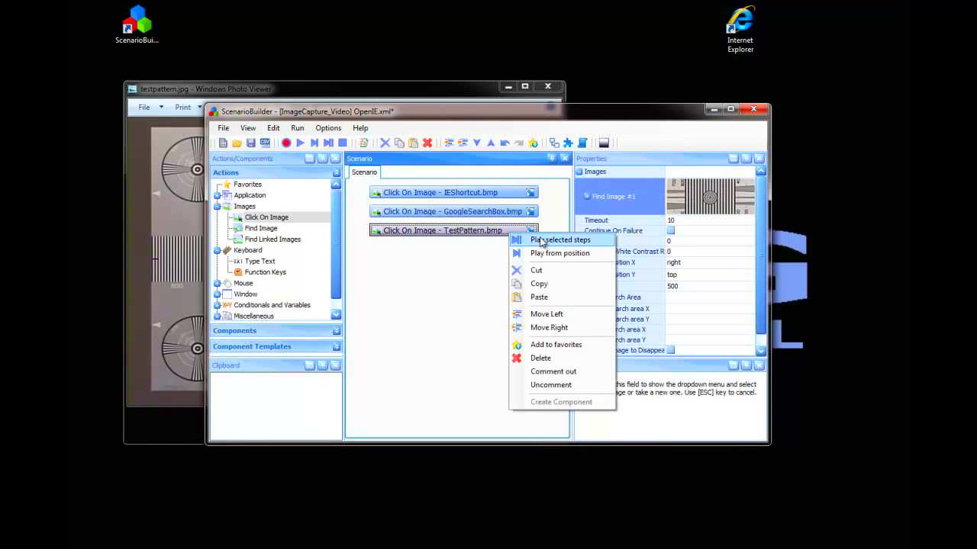
left_click(547, 241)
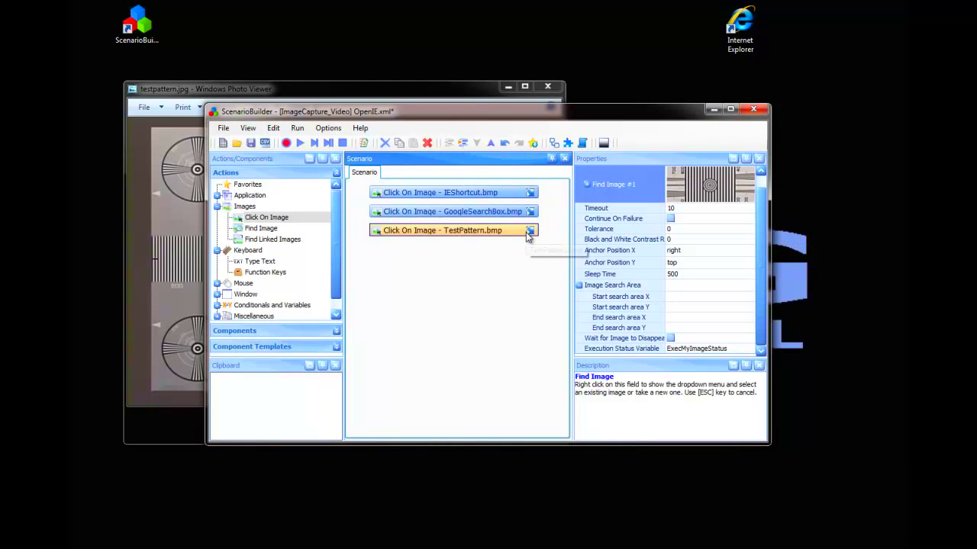
left_click(530, 232)
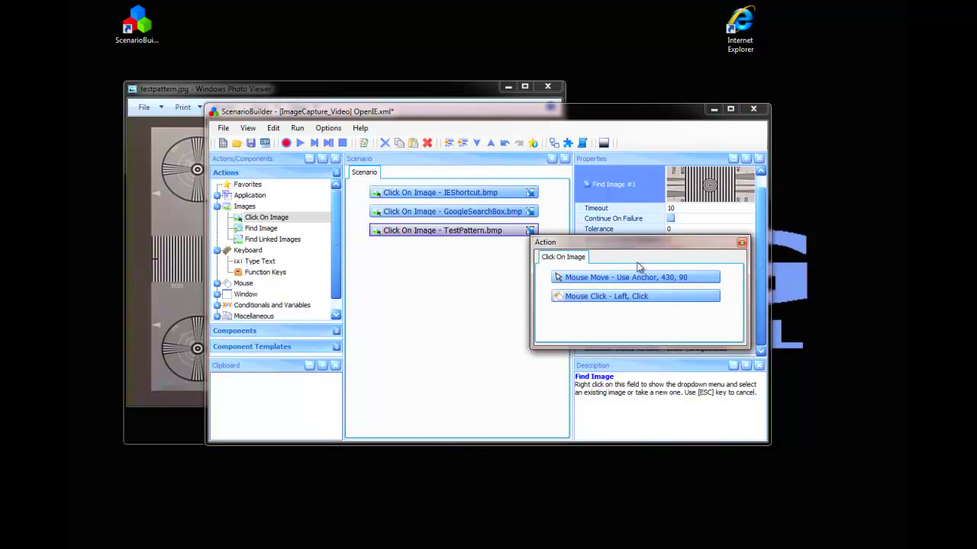
left_click(700, 280)
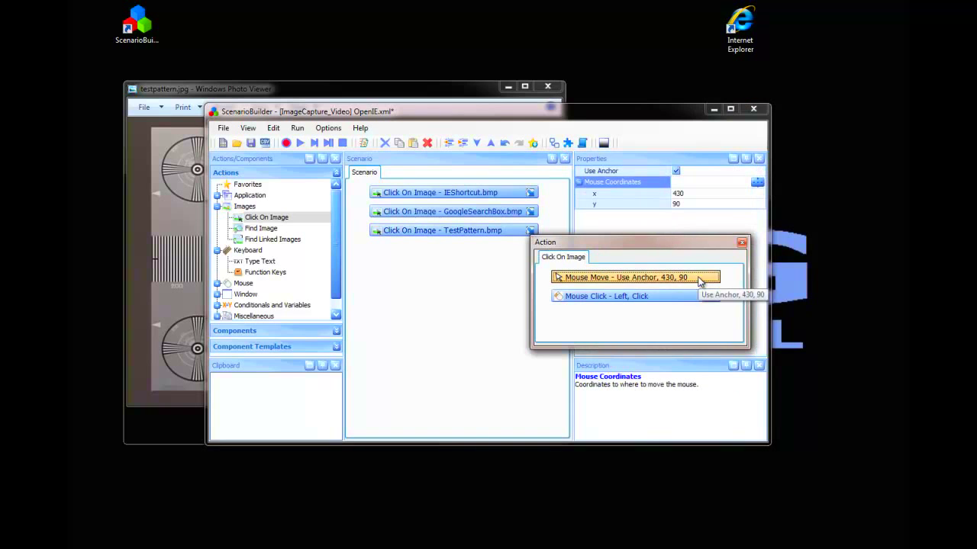
left_click(676, 173)
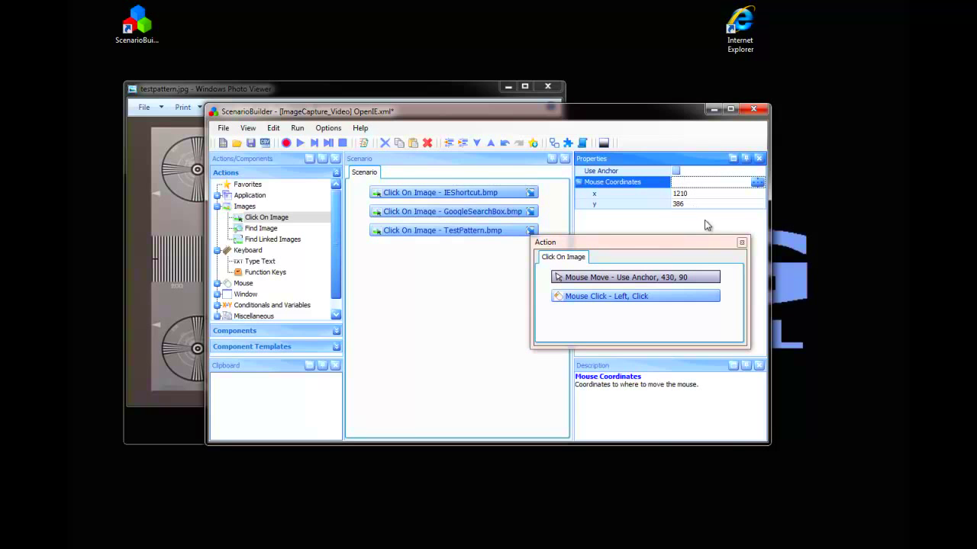
left_click(742, 245)
Step: Play back only the TestPattern step by itself
right_click(519, 231)
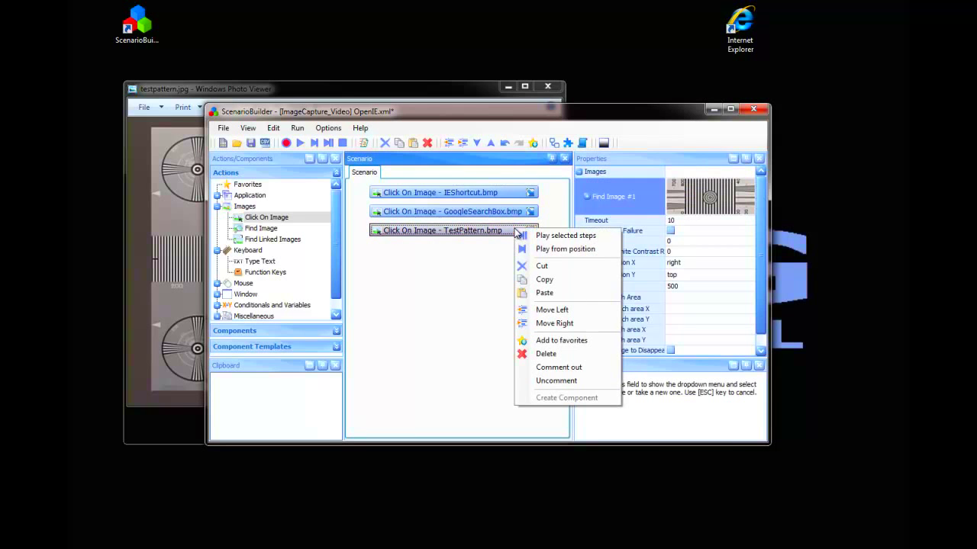
left_click(565, 236)
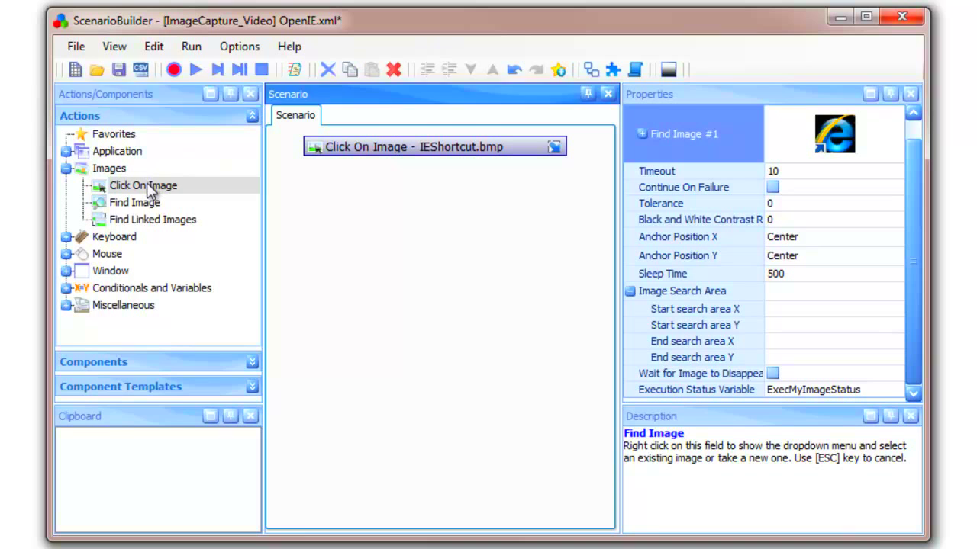
Step: Add a new Click On Image step and begin capturing a fresh image for it
left_click_drag(146, 183, 361, 198)
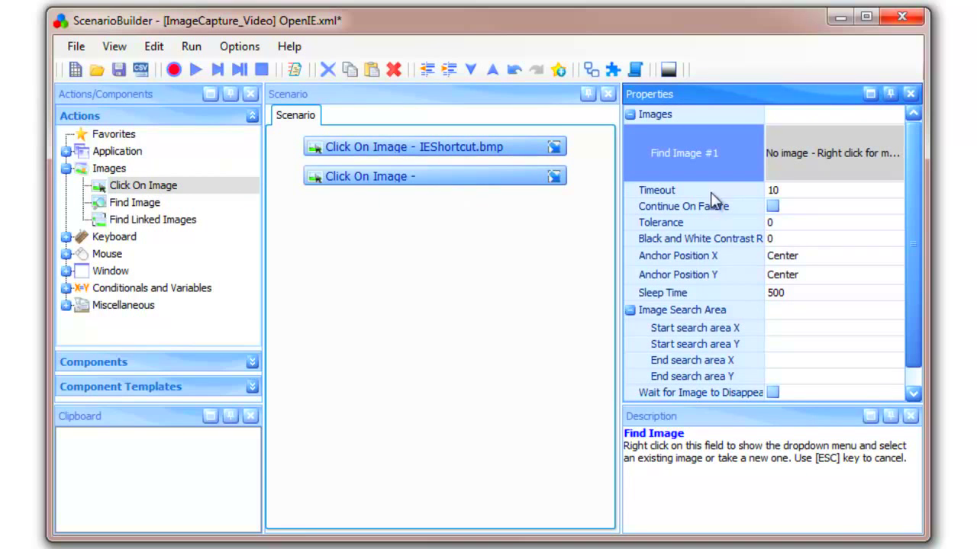
right_click(805, 154)
left_click(851, 176)
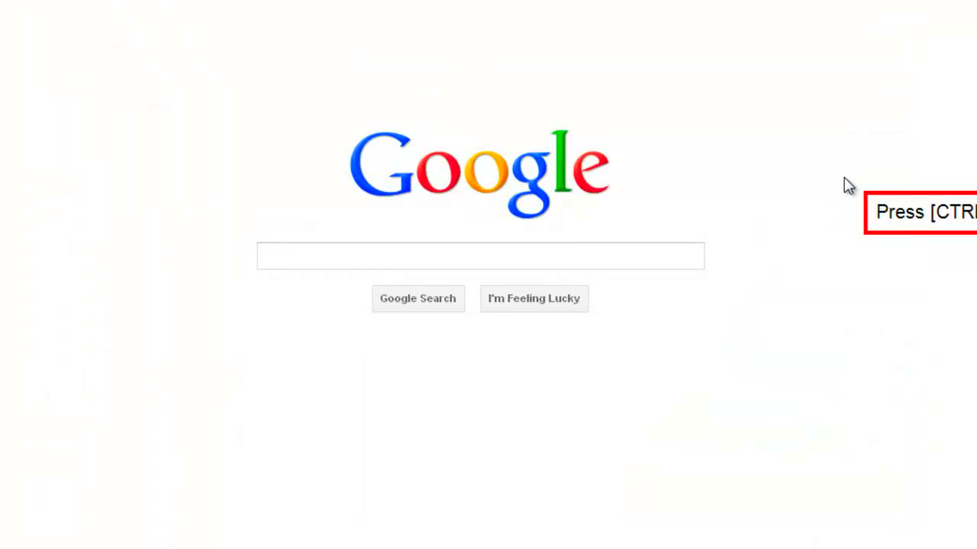
Step: Capture the unfocused Google search box as the image 'GoogleSearchBox'
left_click(286, 260)
left_click(288, 317)
left_click(287, 256)
left_click(279, 308)
key("ctrl")
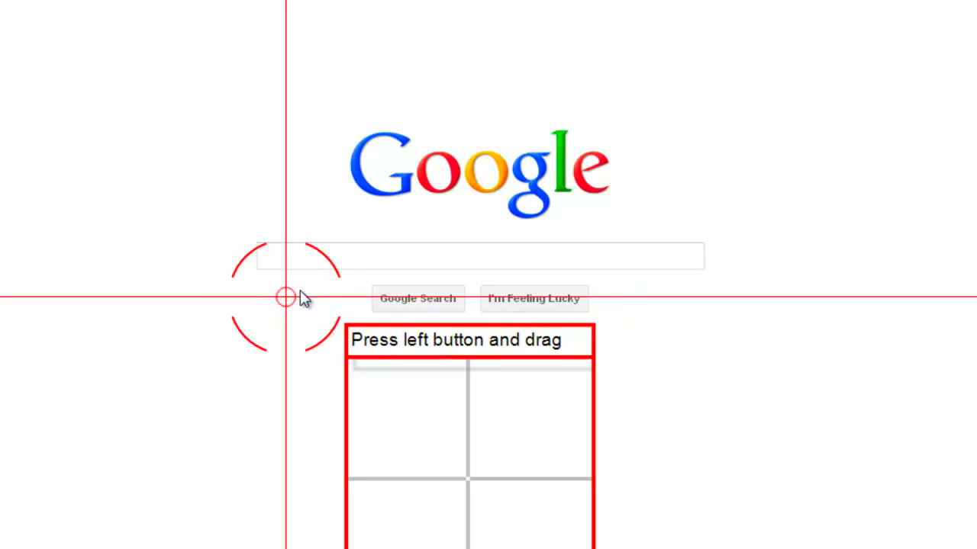
left_click_drag(336, 237, 558, 278)
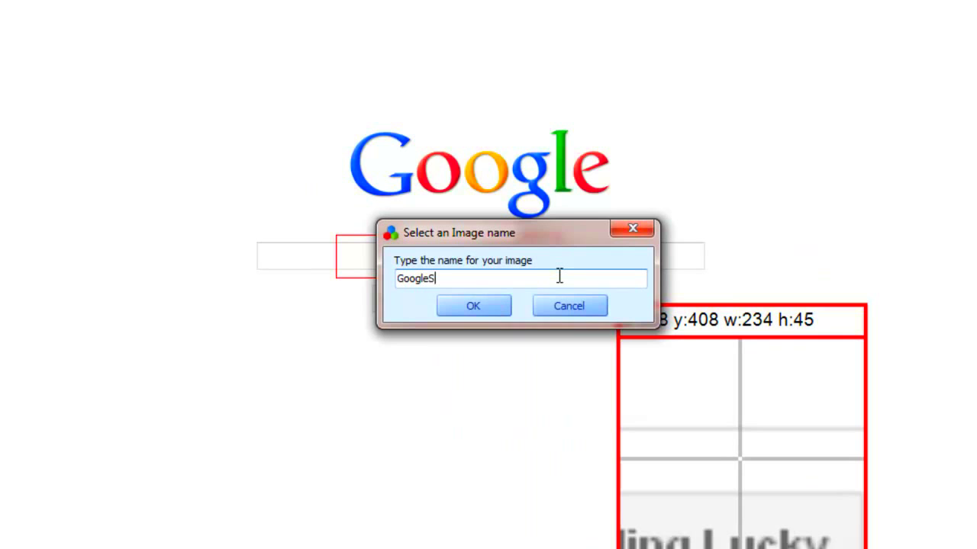
type("GoogleSearchBox")
key("Return")
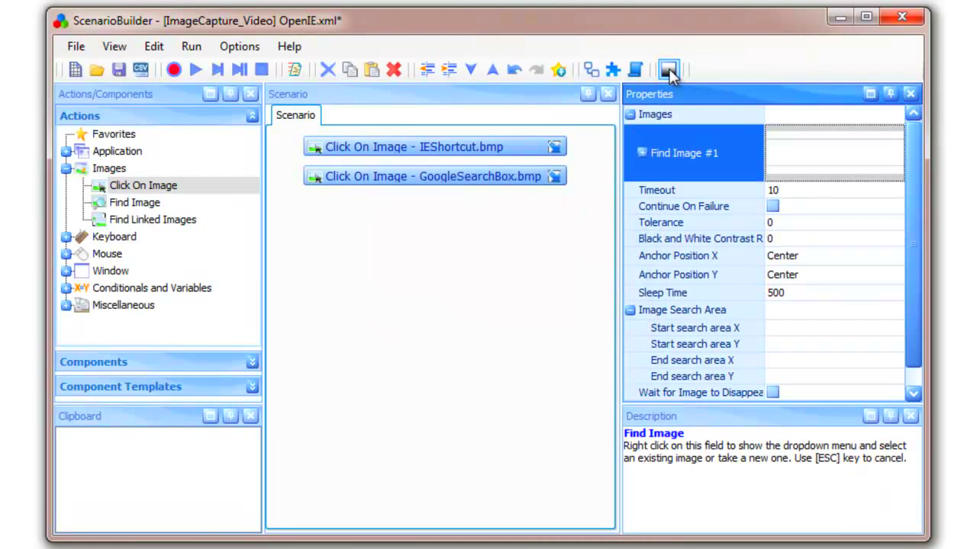
Step: Preview GoogleSearchBox.bmp at B&W contrast tolerance 96, then set the step's contrast ratio to 96
left_click(668, 71)
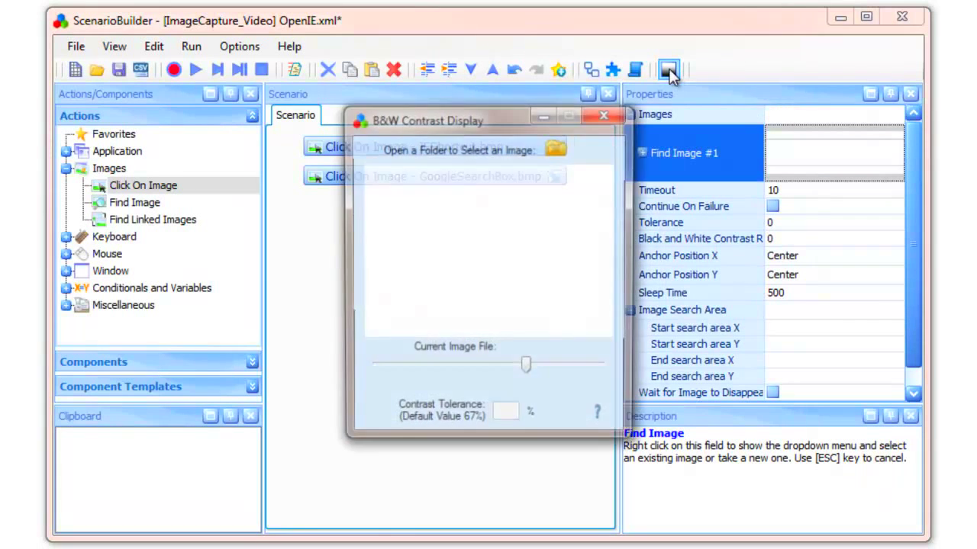
left_click(557, 148)
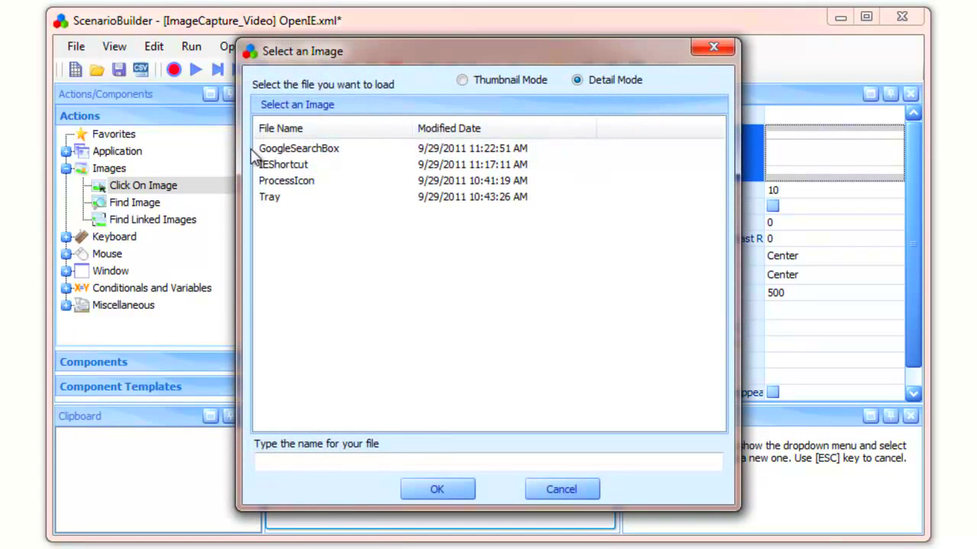
left_click(302, 150)
double_click(303, 151)
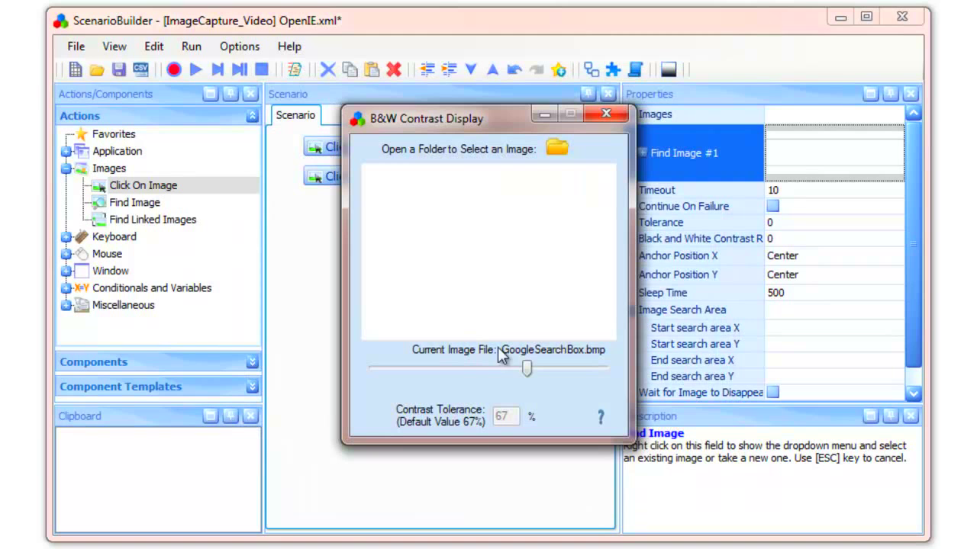
left_click_drag(529, 367, 593, 369)
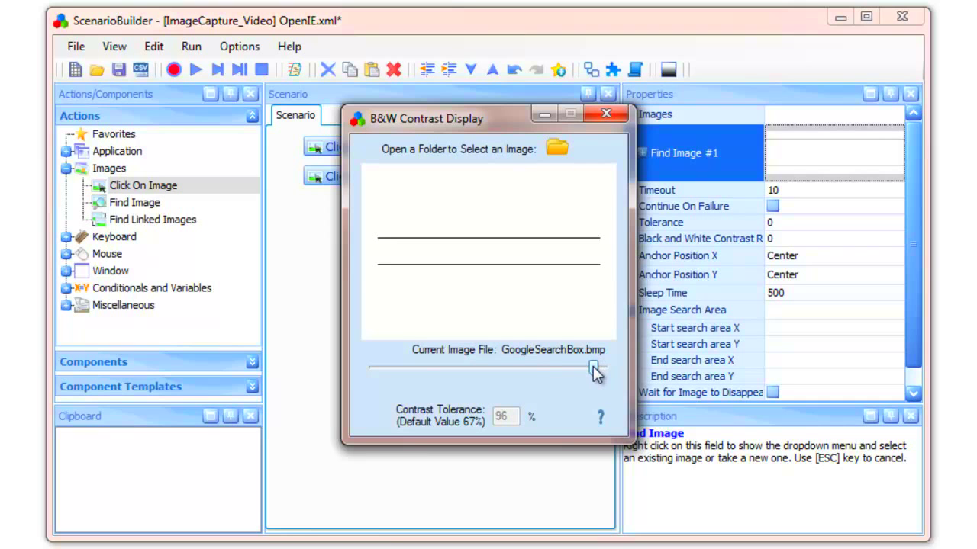
left_click(606, 116)
left_click(779, 239)
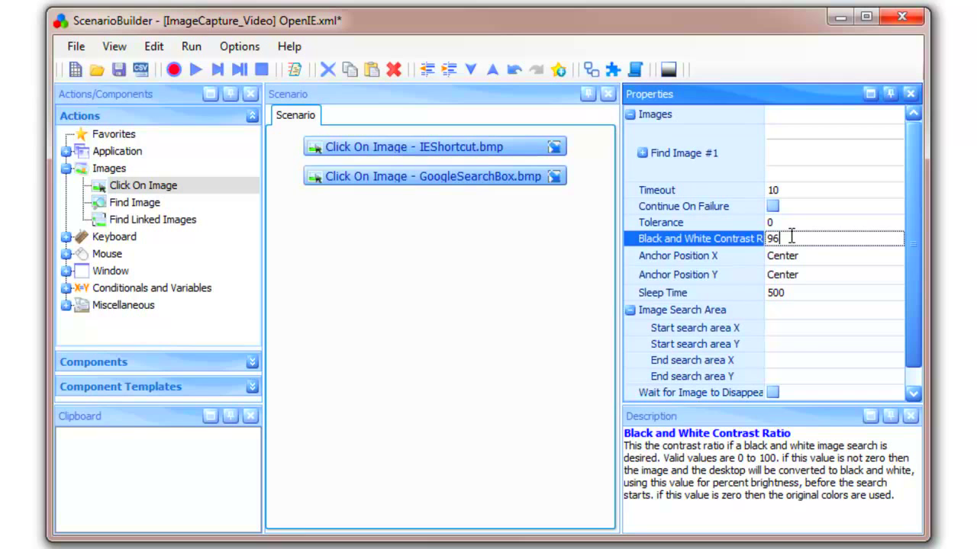
Step: Add a Type Text step for 'found black and white image' and nest it under the GoogleSearchBox click
left_click(67, 237)
left_click(133, 260)
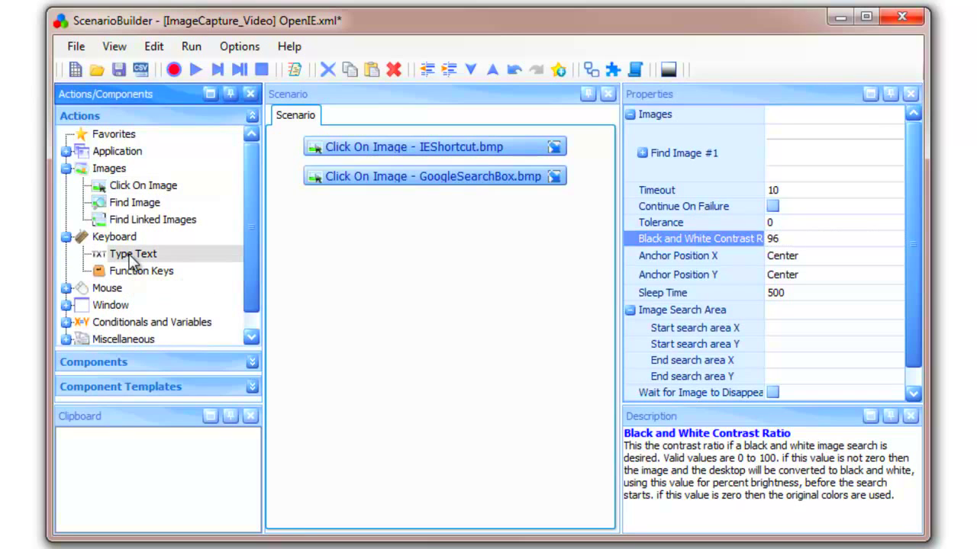
double_click(131, 260)
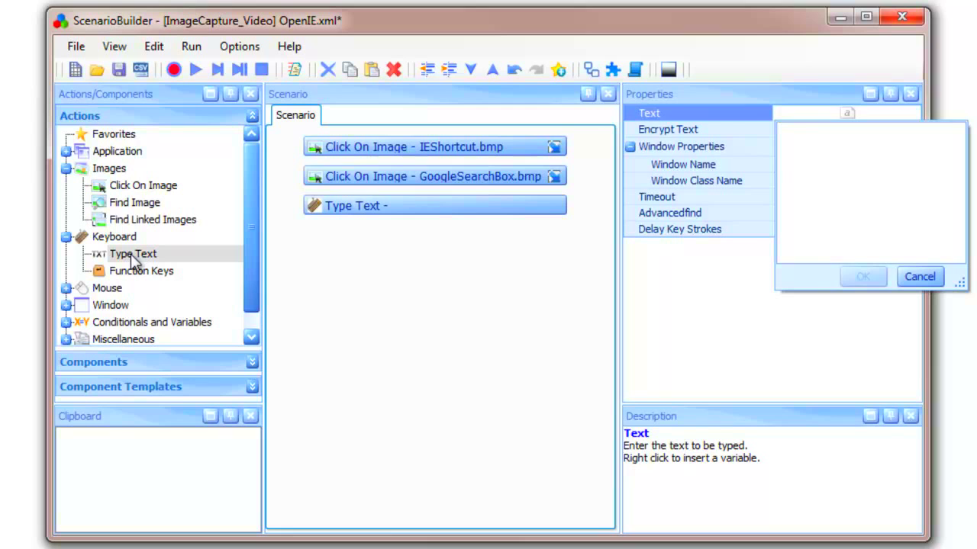
type("found black and white image")
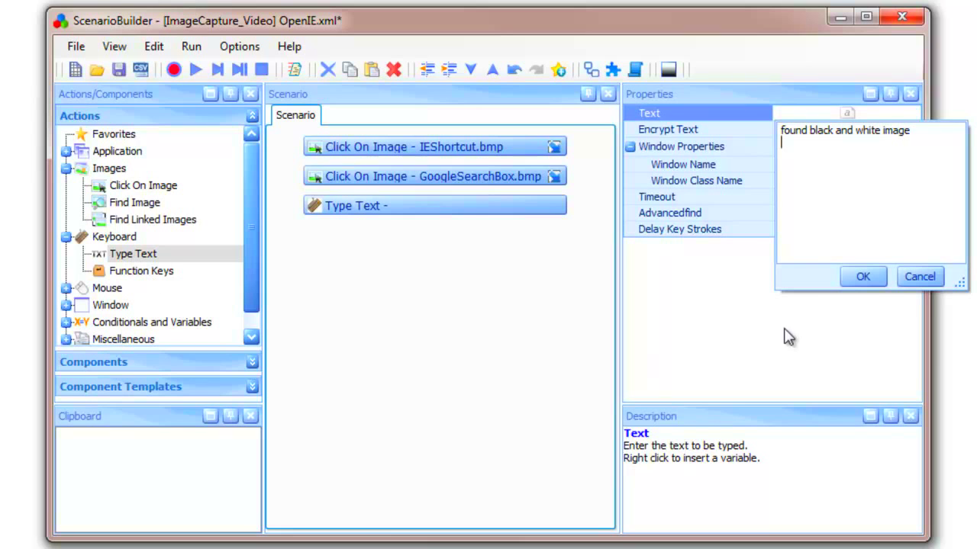
left_click(864, 279)
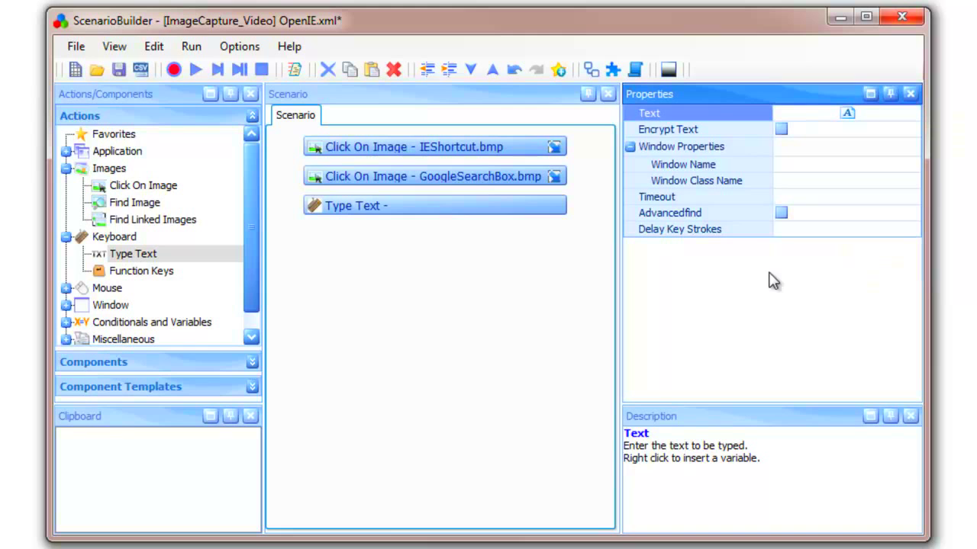
right_click(419, 210)
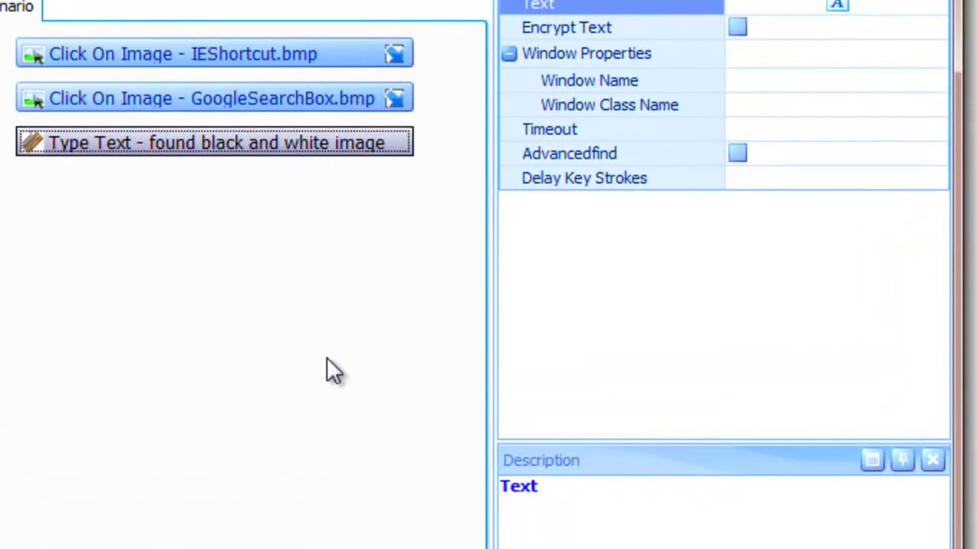
left_click(396, 102)
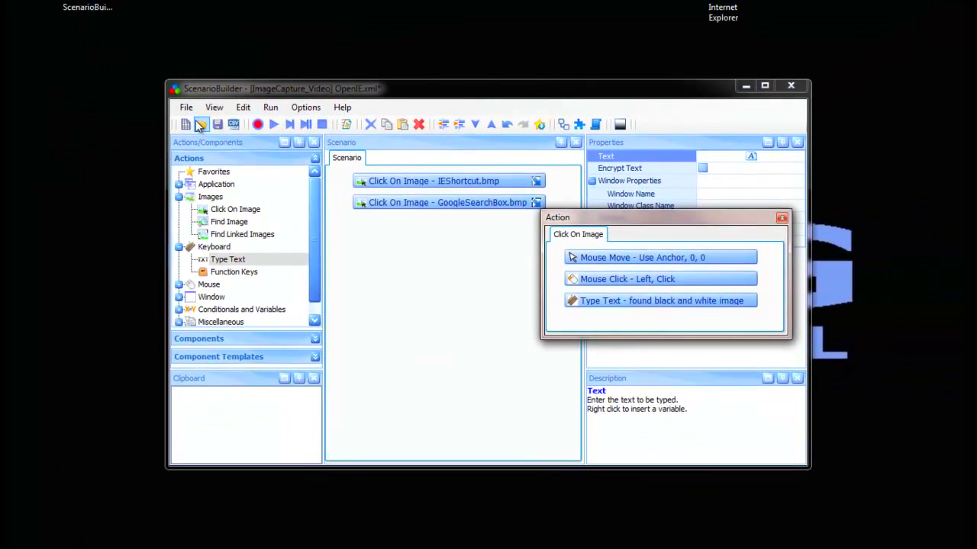
Step: Play the whole scenario: launch IE, click the Google search box, type 'found black and white images'
left_click(274, 125)
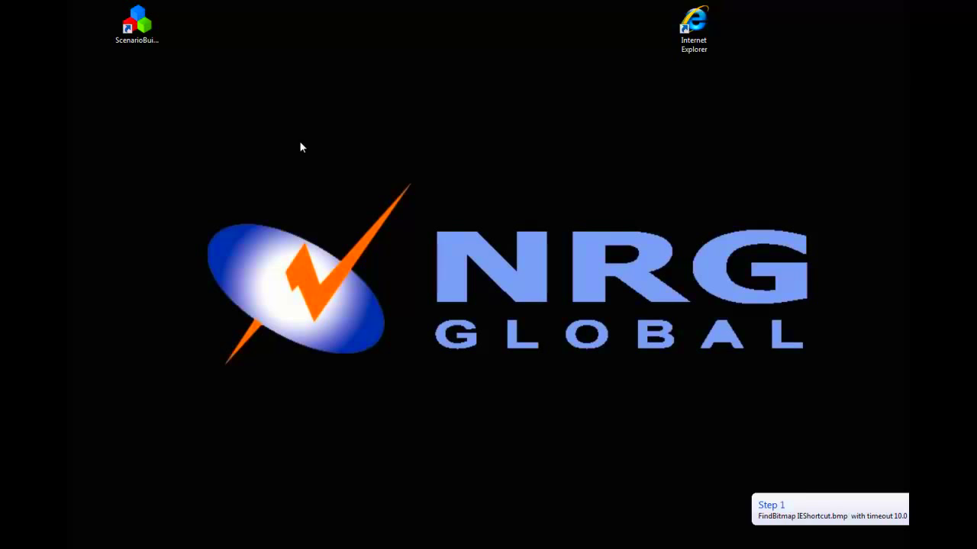
double_click(694, 25)
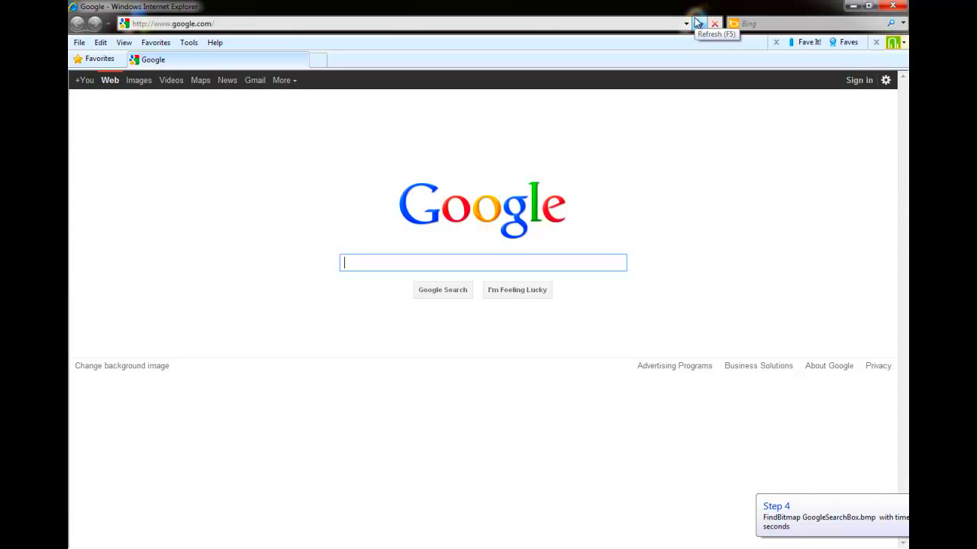
left_click(462, 263)
type("found black and white images")
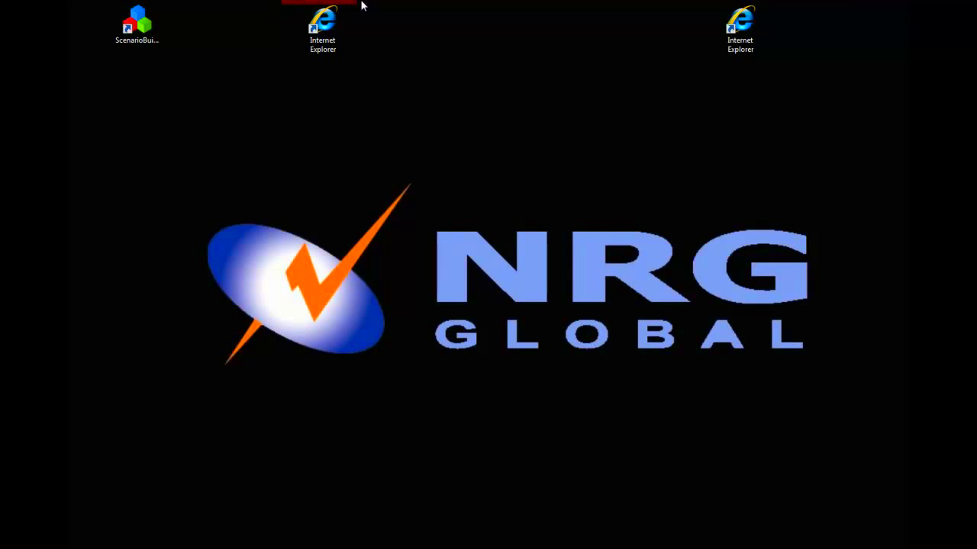
Step: Play back only the IEShortcut.bmp Click On Image step by itself
left_click_drag(362, 5, 369, 101)
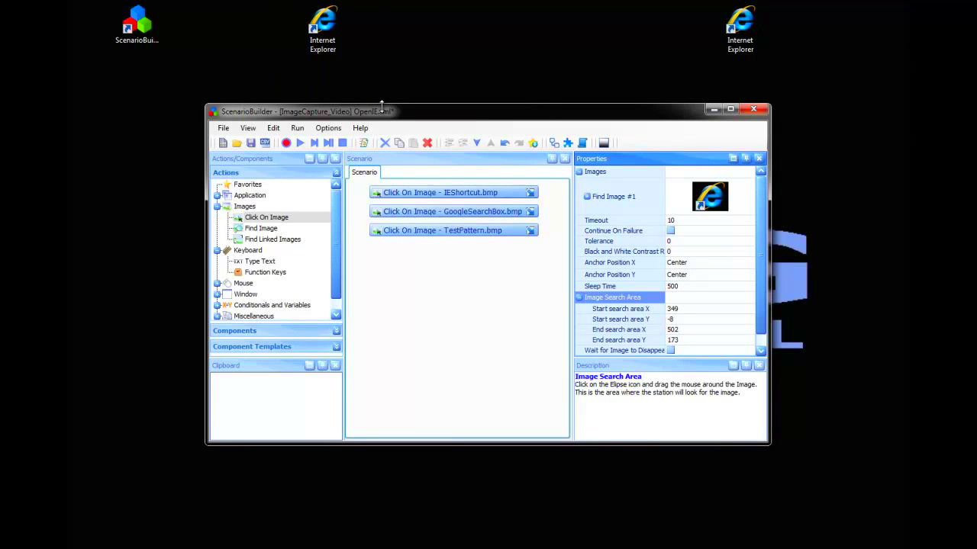
right_click(505, 193)
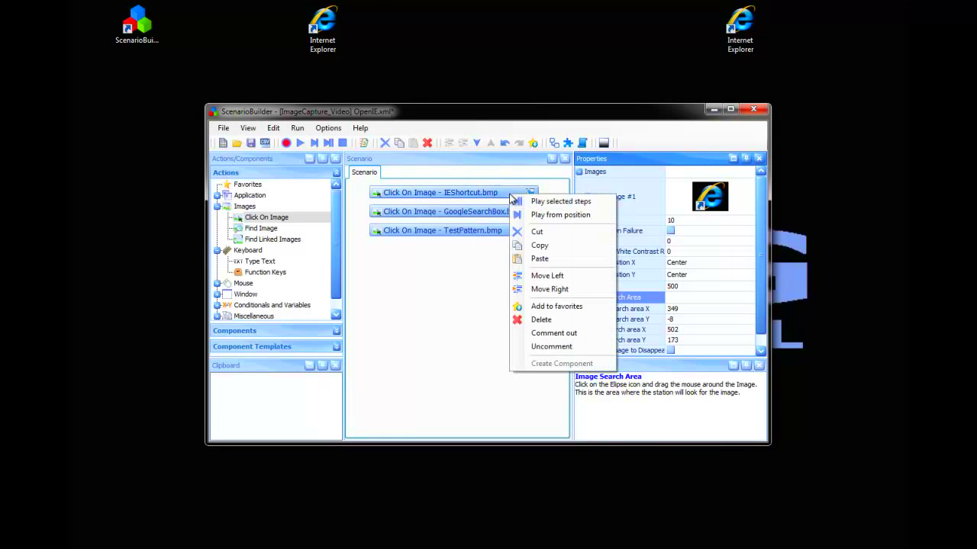
left_click(597, 203)
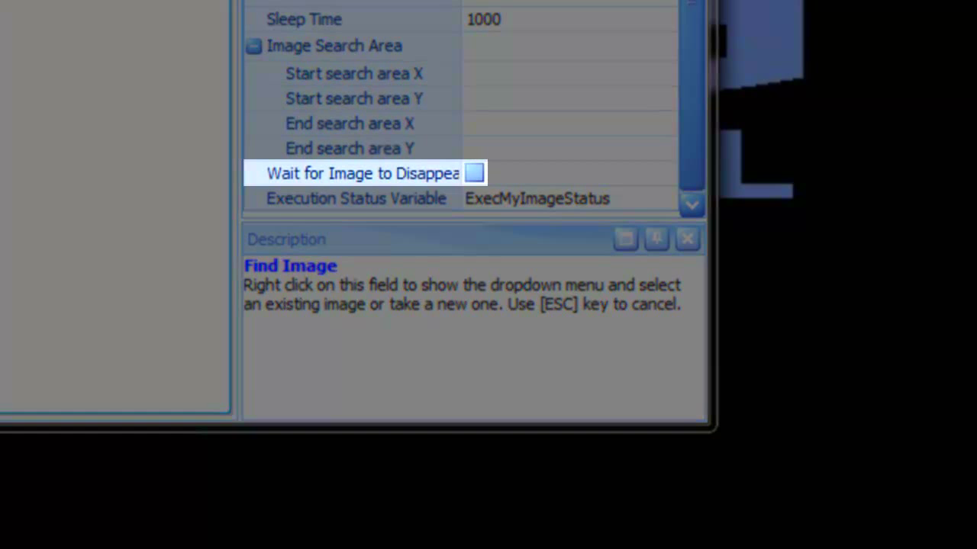
key("space")
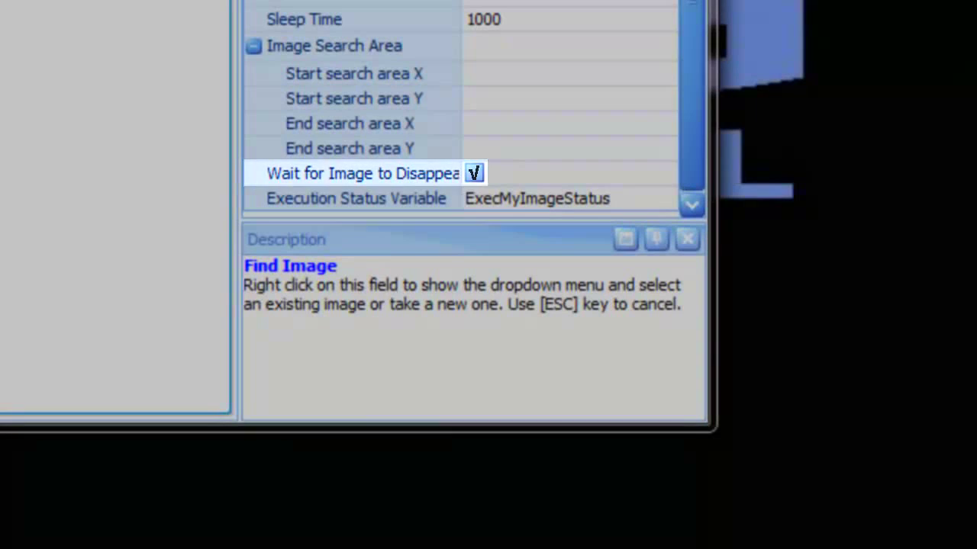
key("space")
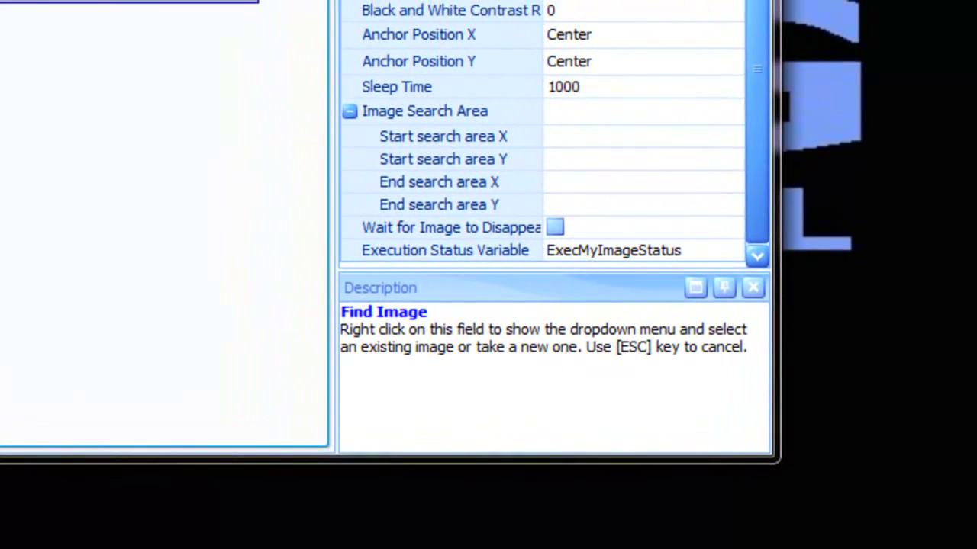